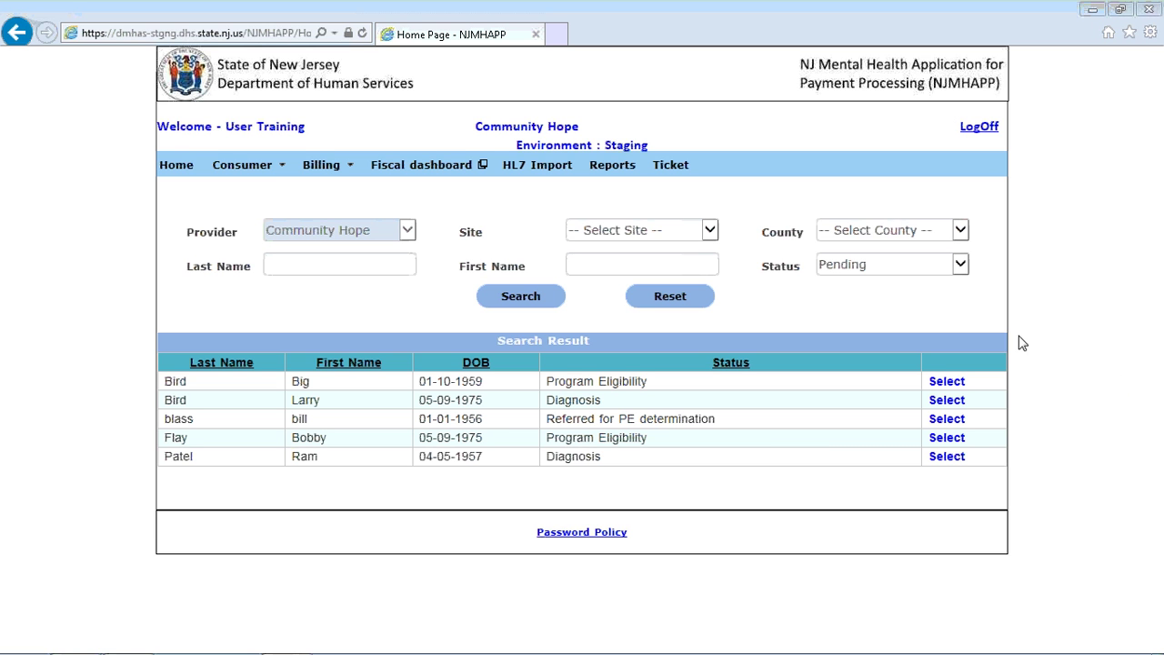
Search for all consumers with Active status and look through the list of admitted consumers.
{"action": "left_click", "coordinate": [960, 265]}
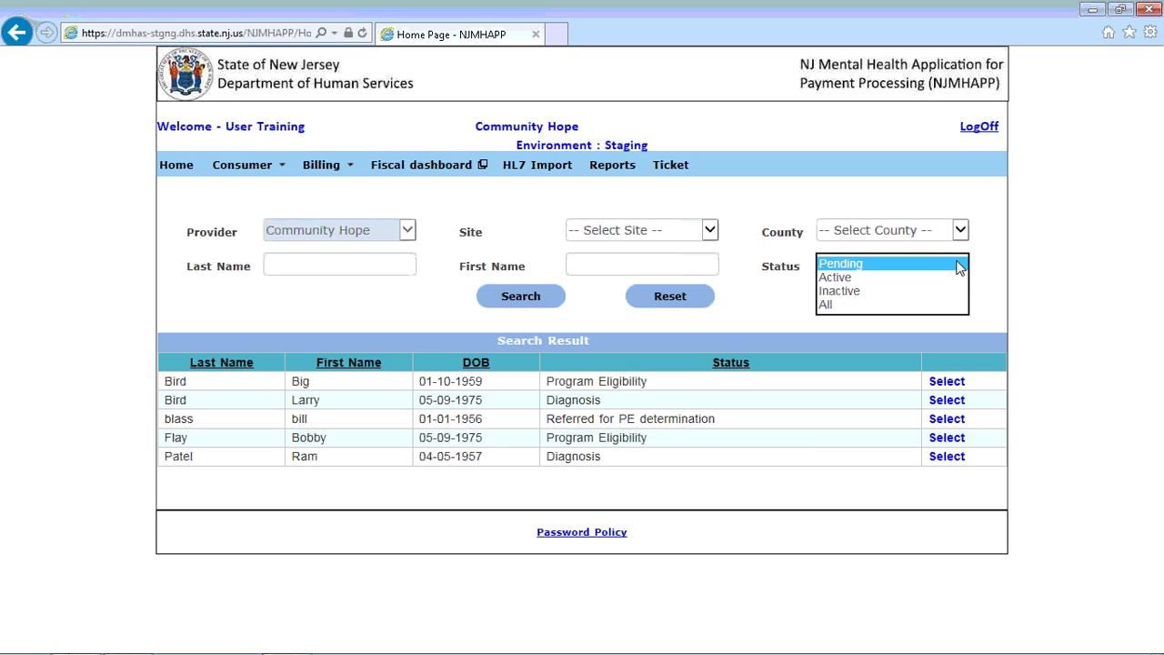
{"action": "left_click", "coordinate": [890, 284]}
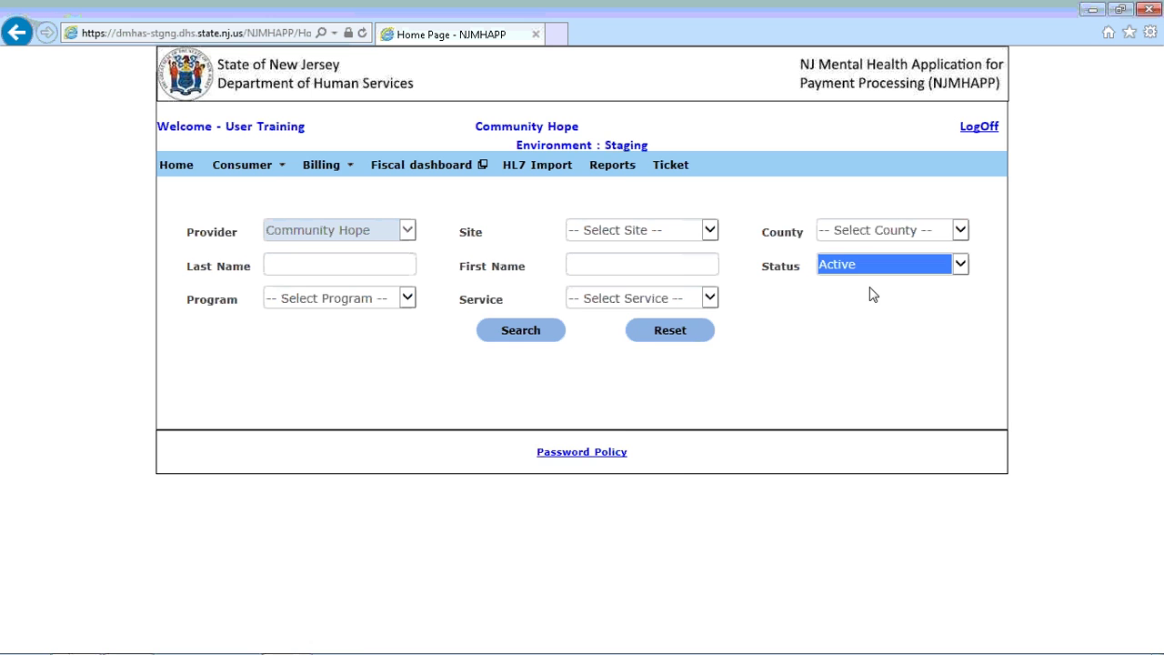
{"action": "left_click", "coordinate": [525, 334]}
{"action": "scroll", "coordinate": [556, 364], "scroll_direction": "down", "scroll_amount": 3}
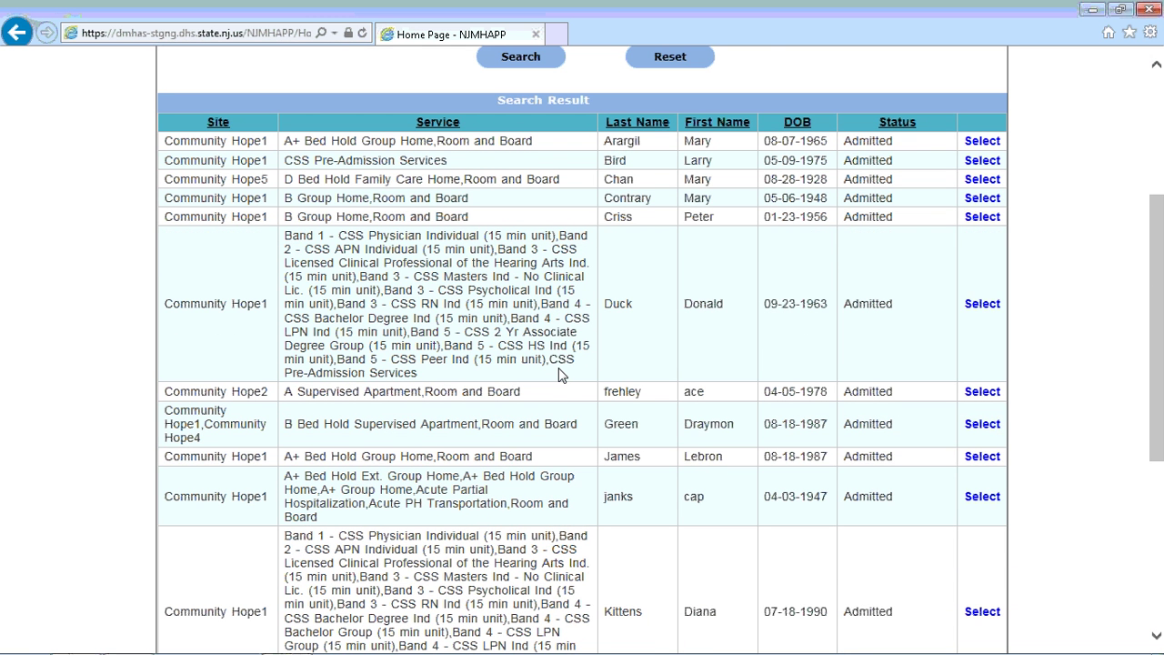
{"action": "scroll", "coordinate": [562, 375], "scroll_direction": "down", "scroll_amount": 2}
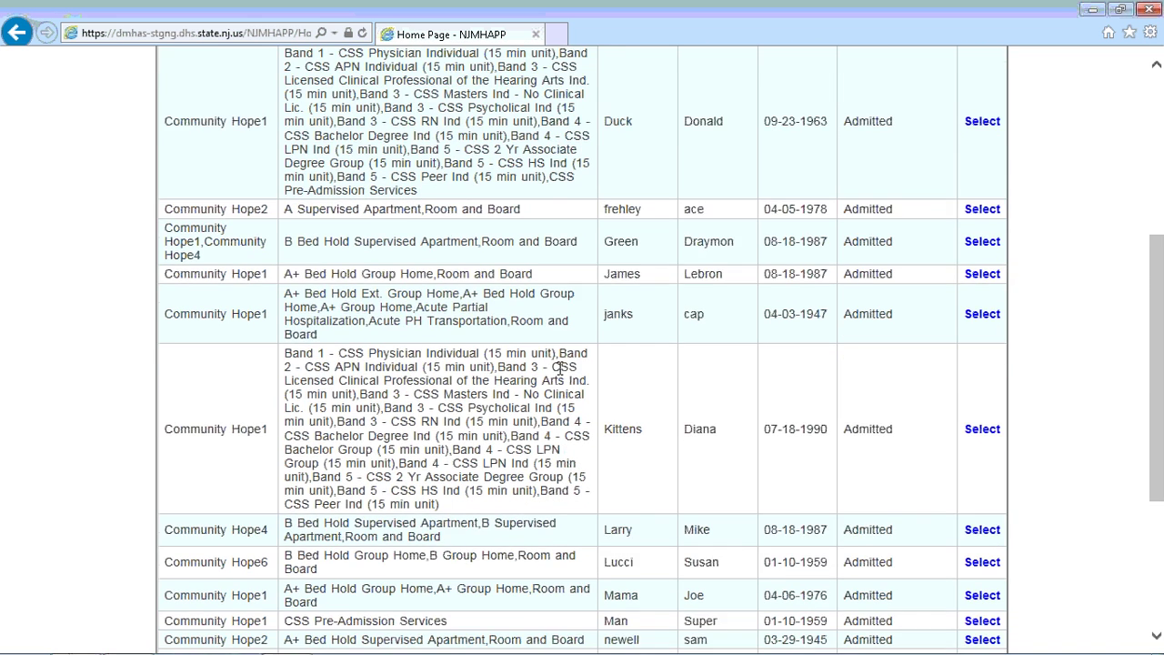
{"action": "scroll", "coordinate": [560, 366], "scroll_direction": "up", "scroll_amount": 1}
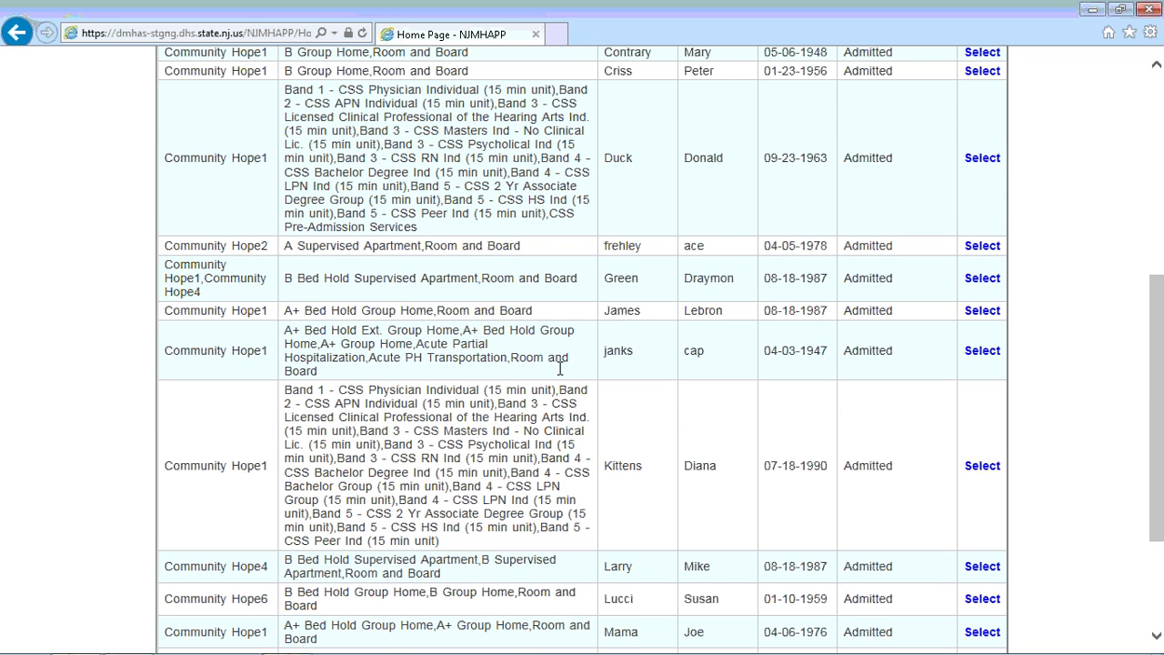
{"action": "scroll", "coordinate": [560, 367], "scroll_direction": "up", "scroll_amount": 5}
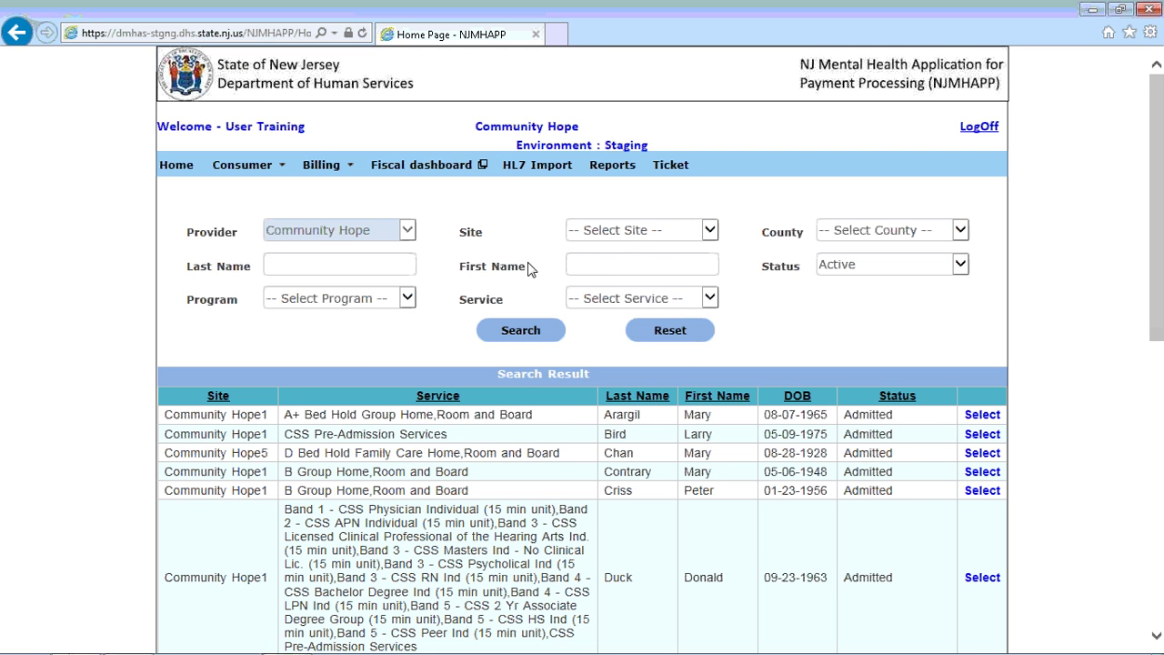
Narrow the active consumer search by the consumer's first name and open the matching admission record.
{"action": "left_click", "coordinate": [610, 264]}
{"action": "type", "text": "tom"}
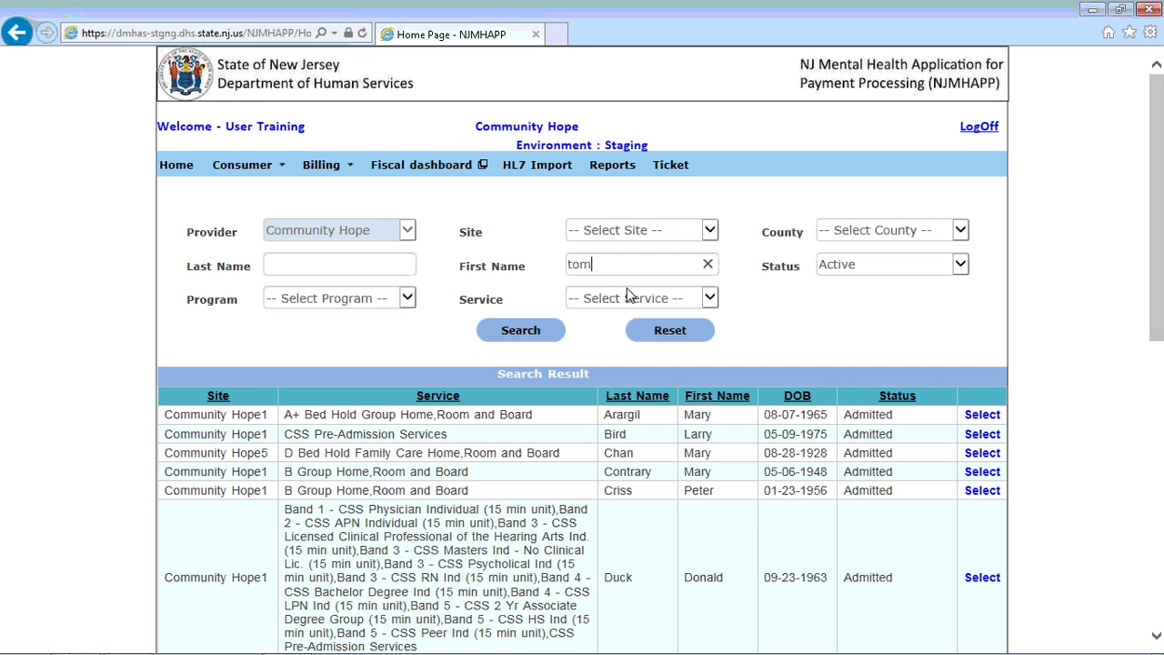
{"action": "left_click", "coordinate": [529, 330]}
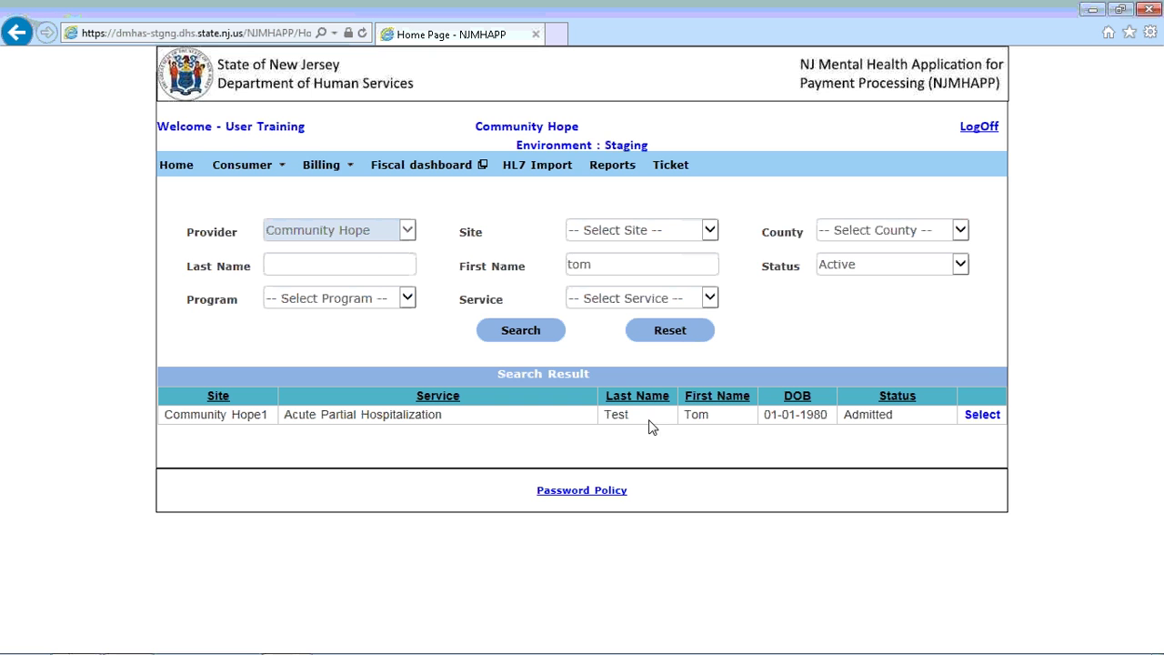
{"action": "left_click", "coordinate": [983, 414]}
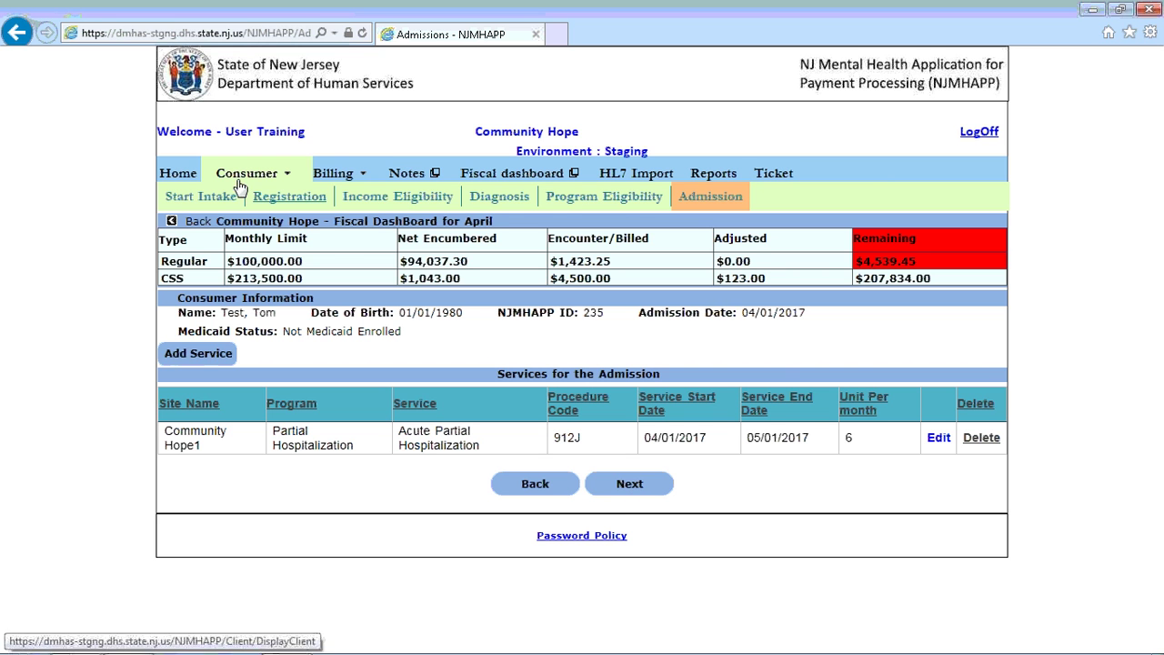
Go on to the consumer's encumbrance, save 8 units per month for April Acute Partial Hospitalization, and check the Regular remaining amount.
{"action": "mouse_move", "coordinate": [346, 182]}
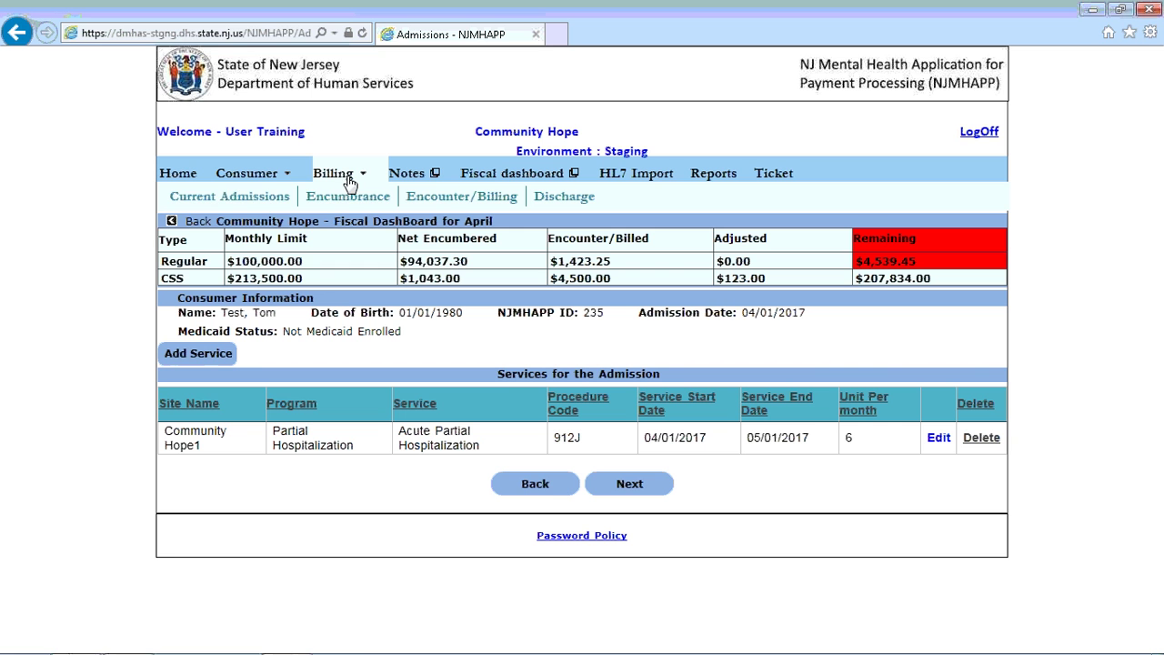
{"action": "left_click", "coordinate": [630, 485]}
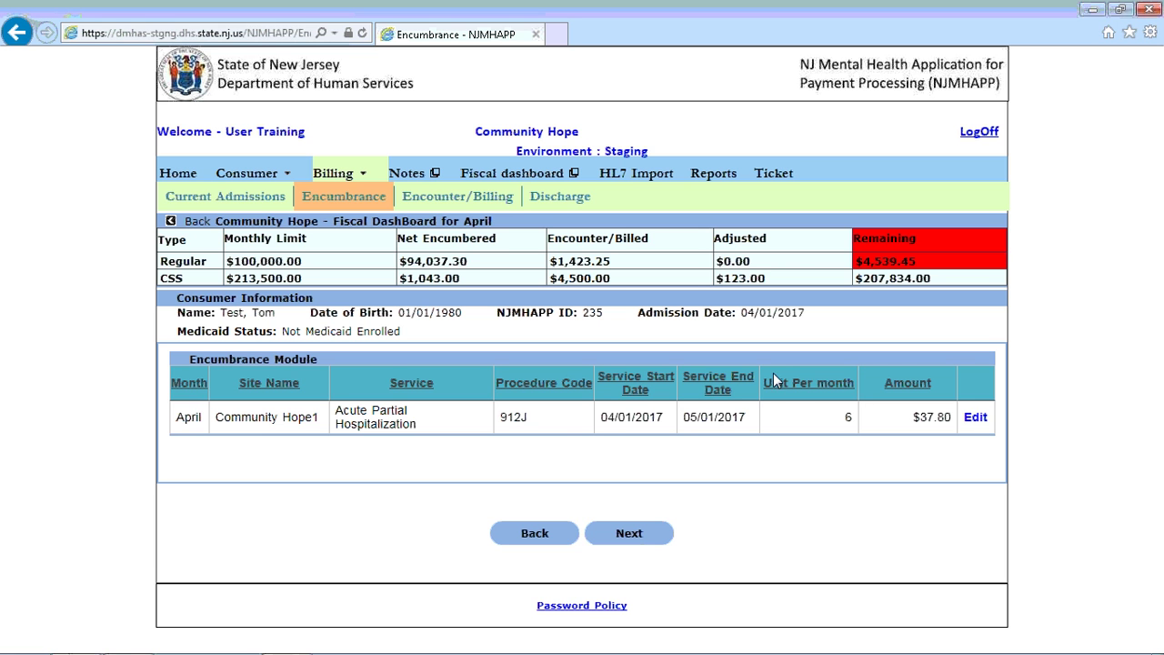
{"action": "left_click", "coordinate": [975, 418]}
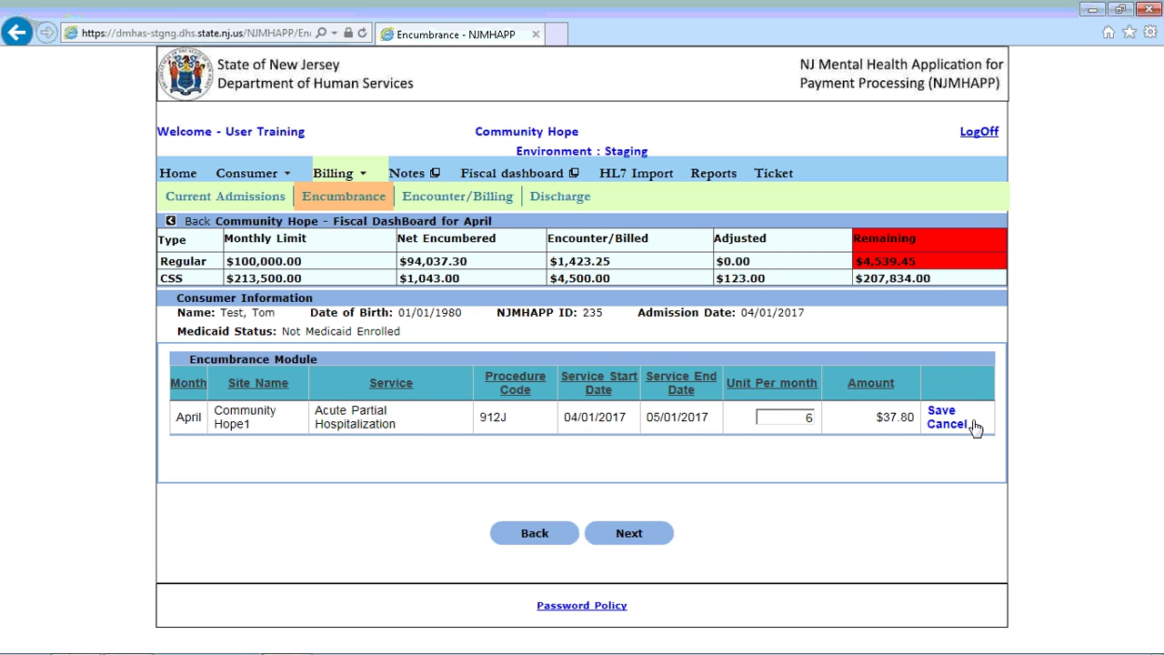
{"action": "left_click_drag", "start_coordinate": [800, 417], "coordinate": [846, 426]}
{"action": "type", "text": "8"}
{"action": "left_click", "coordinate": [941, 412]}
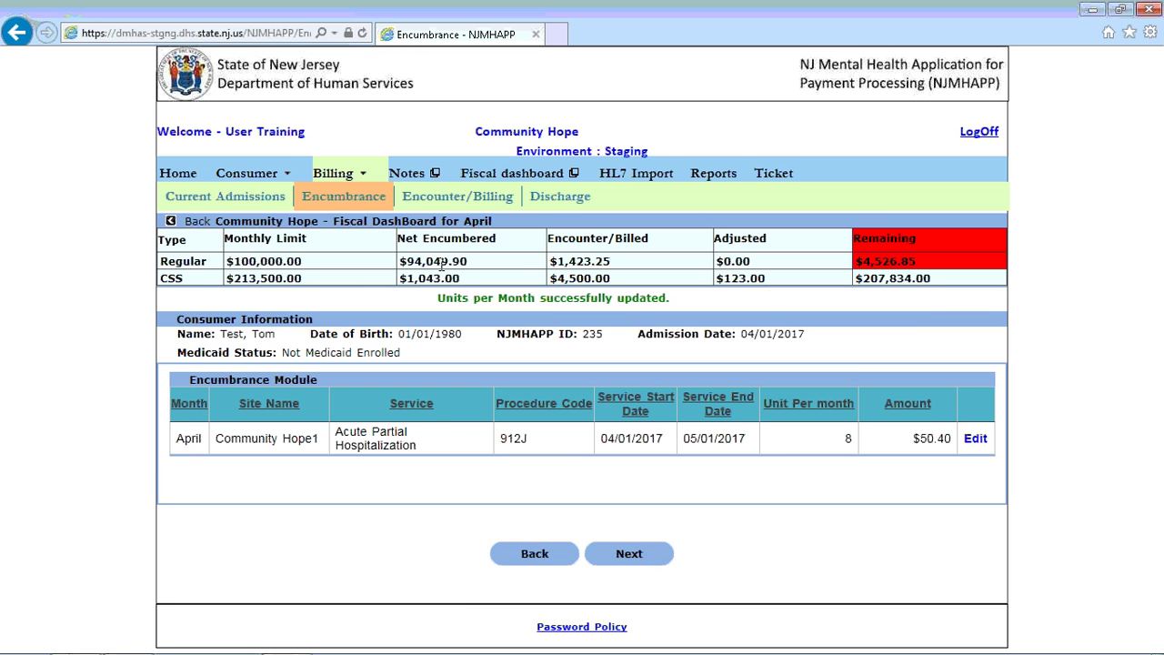
{"action": "left_click_drag", "start_coordinate": [875, 261], "coordinate": [921, 261]}
{"action": "left_click", "coordinate": [802, 448]}
Save 5 units per month for the April Acute Partial Hospitalization encumbrance and check the Regular remaining and net encumbered amounts.
{"action": "left_click", "coordinate": [978, 441]}
{"action": "left_click", "coordinate": [808, 417]}
{"action": "key", "text": "Return"}
{"action": "left_click", "coordinate": [850, 431]}
{"action": "type", "text": "5"}
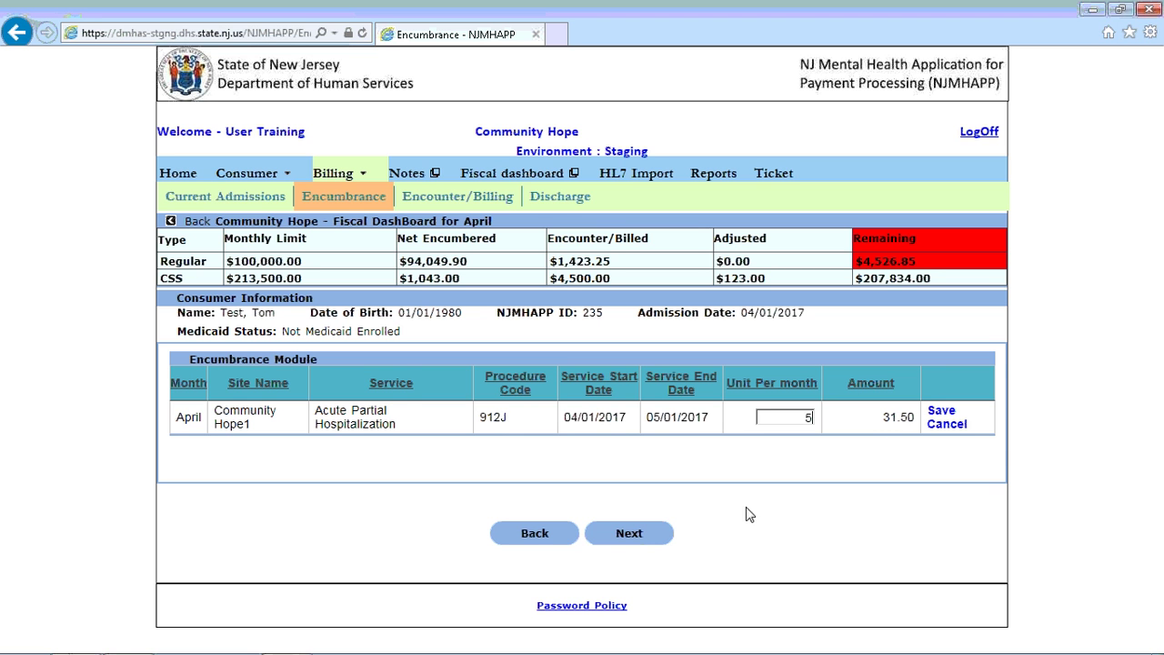
{"action": "left_click", "coordinate": [941, 412]}
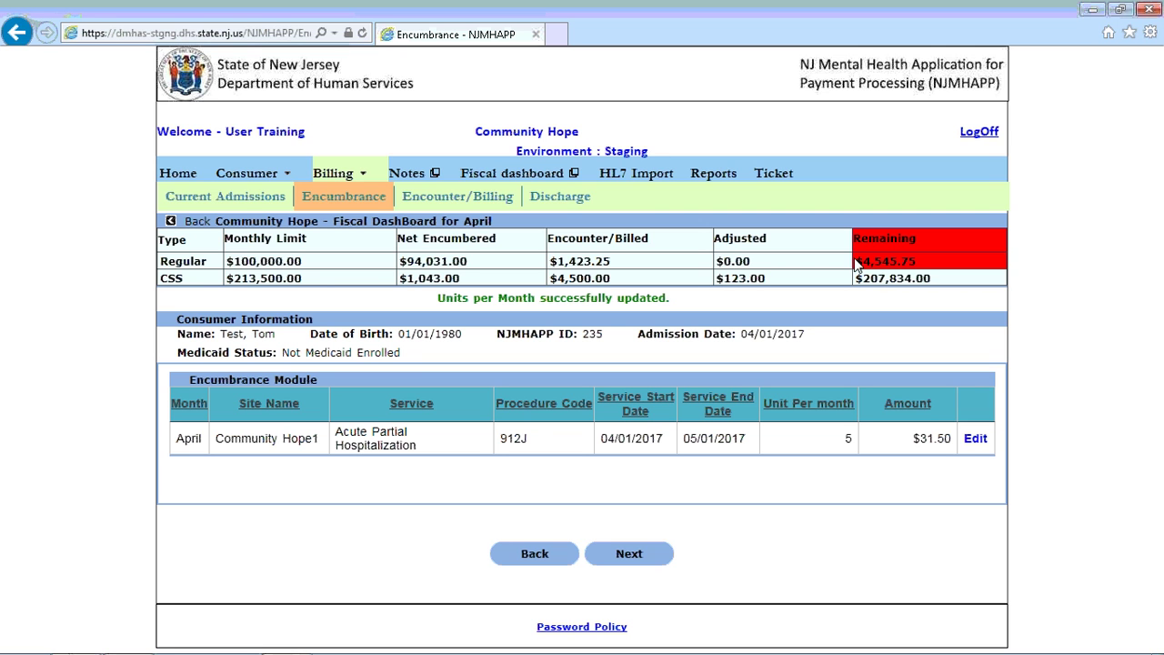
{"action": "mouse_move", "coordinate": [872, 259]}
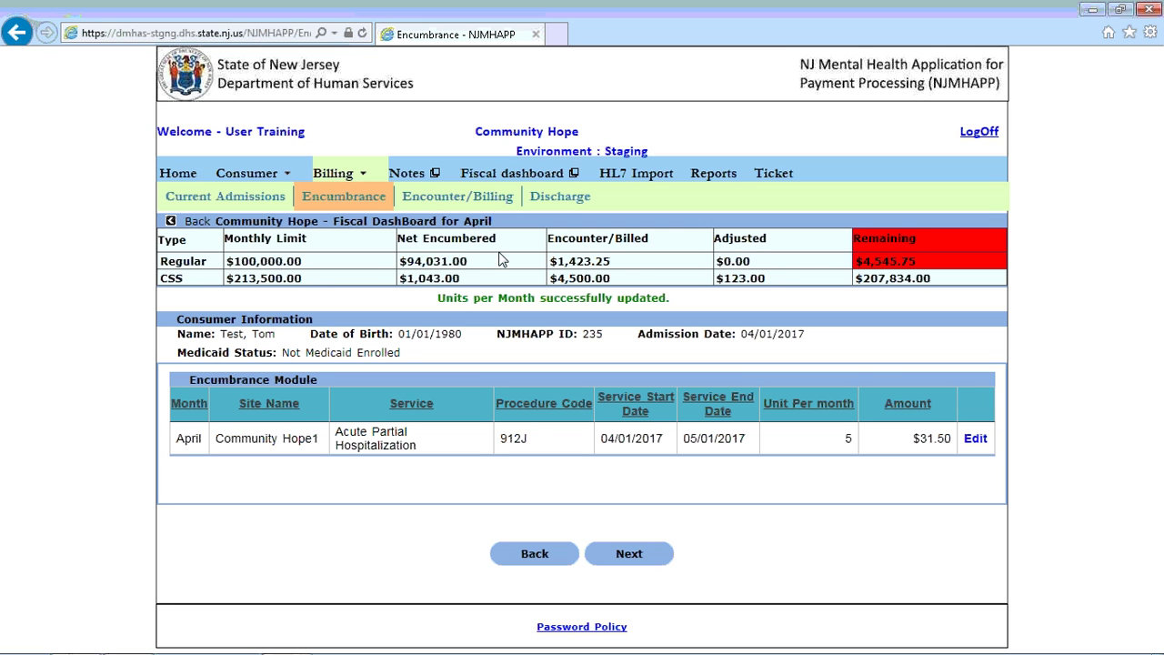
{"action": "double_click", "coordinate": [460, 261]}
{"action": "left_click_drag", "start_coordinate": [460, 261], "coordinate": [400, 261]}
{"action": "left_click", "coordinate": [757, 530]}
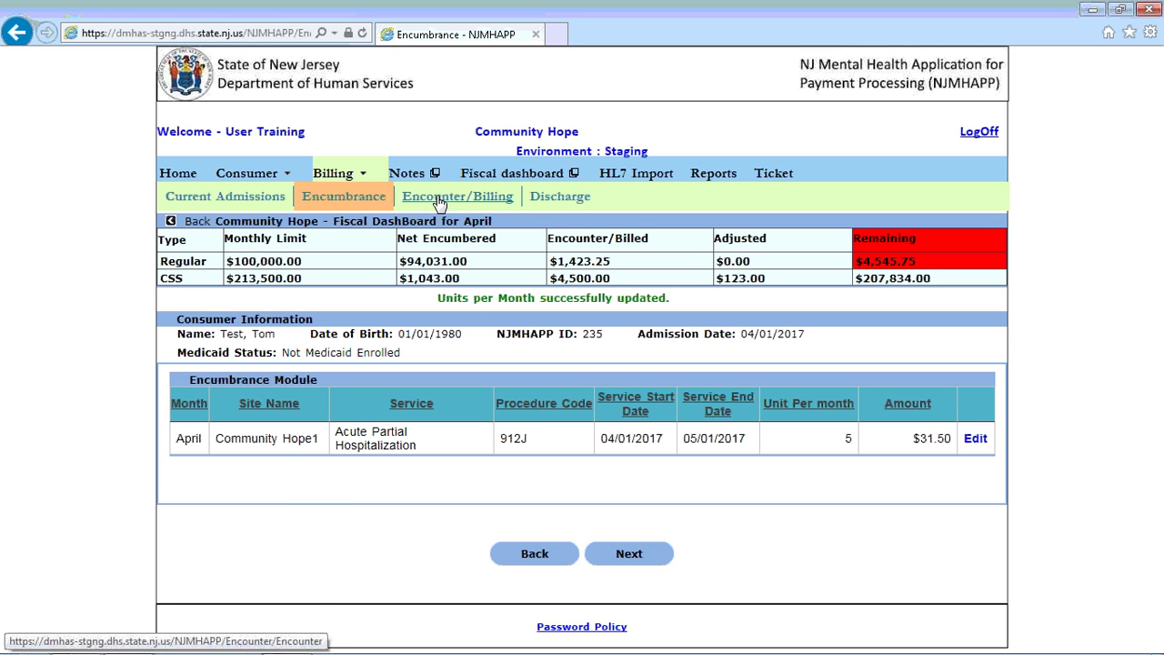
Go on to Encounter/Billing, open the April encounter calendar for Acute Partial Hospitalization, and check its service and month.
{"action": "left_click", "coordinate": [626, 557]}
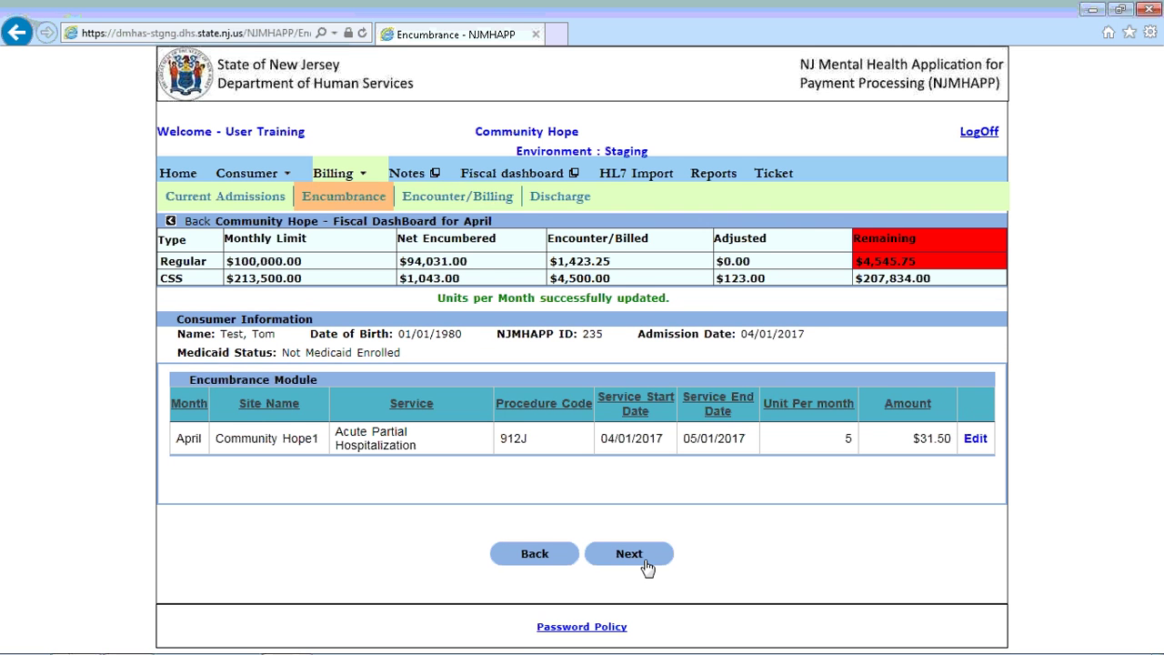
{"action": "left_click", "coordinate": [644, 564]}
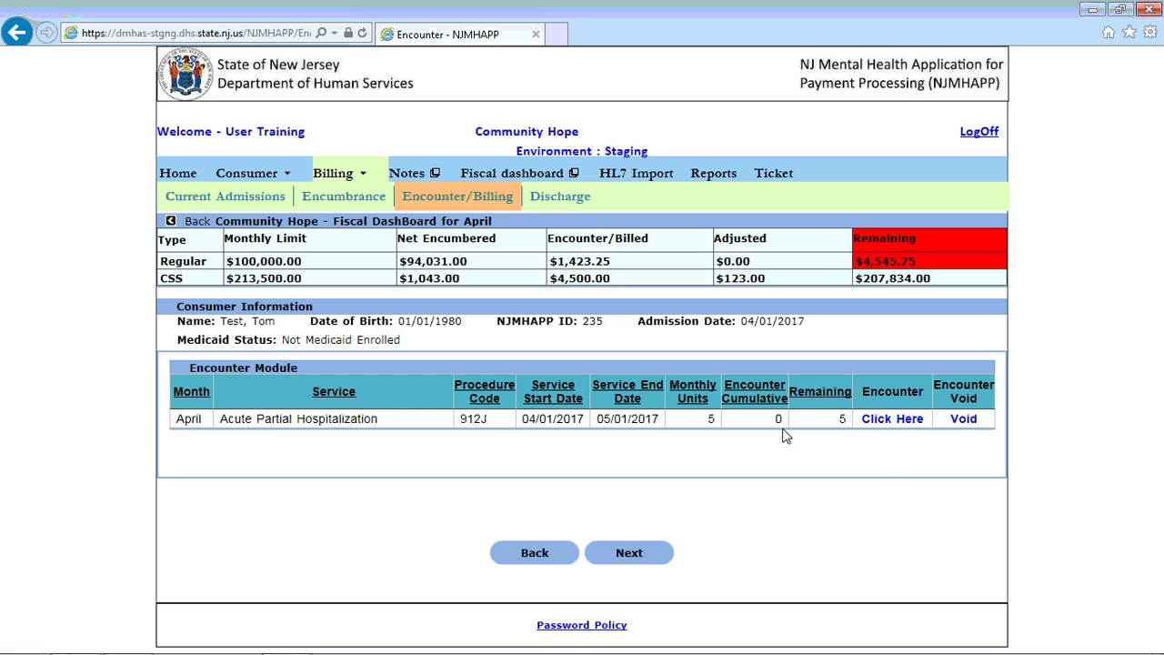
{"action": "left_click", "coordinate": [897, 420]}
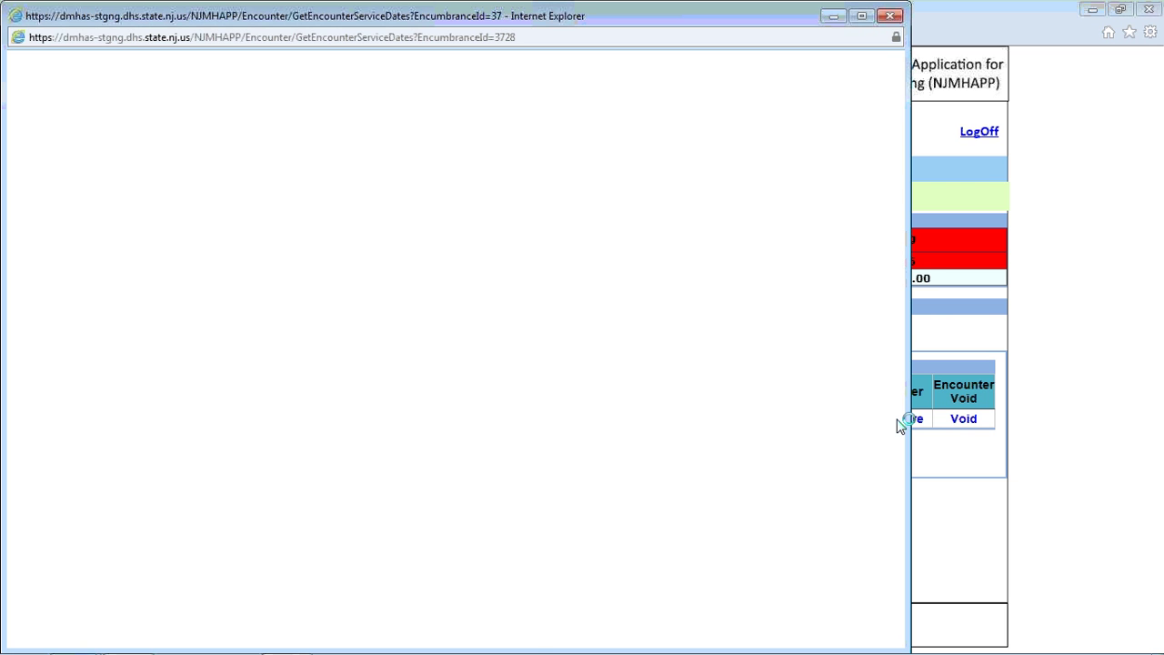
{"action": "left_click_drag", "start_coordinate": [192, 20], "coordinate": [362, 19]}
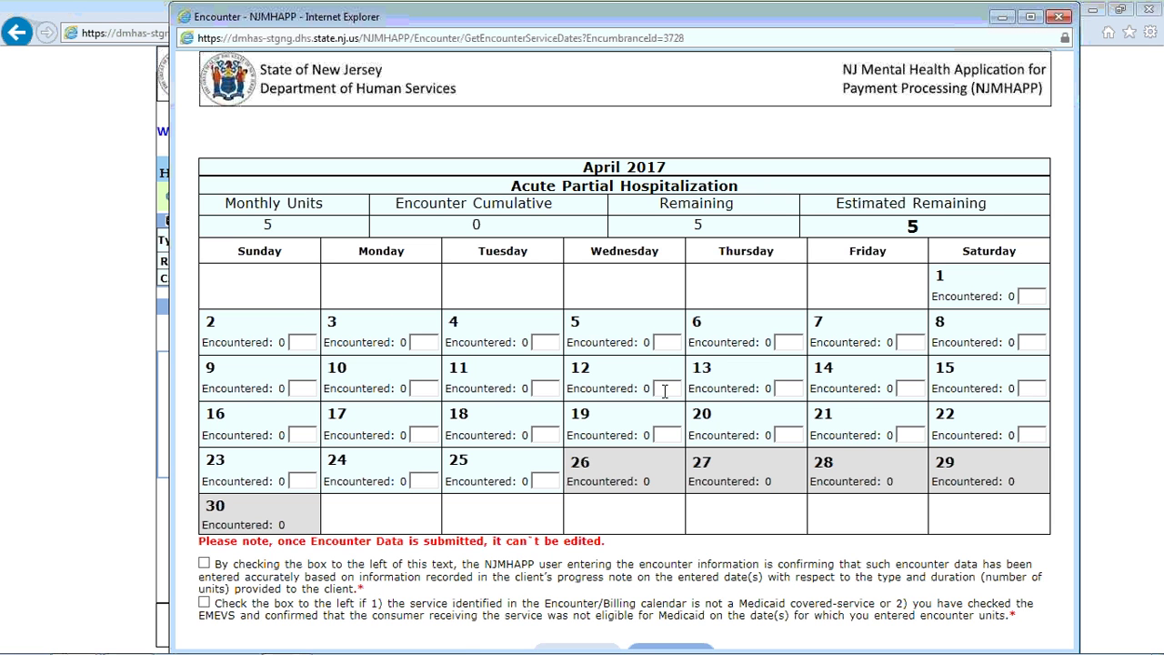
{"action": "left_click_drag", "start_coordinate": [516, 182], "coordinate": [741, 185]}
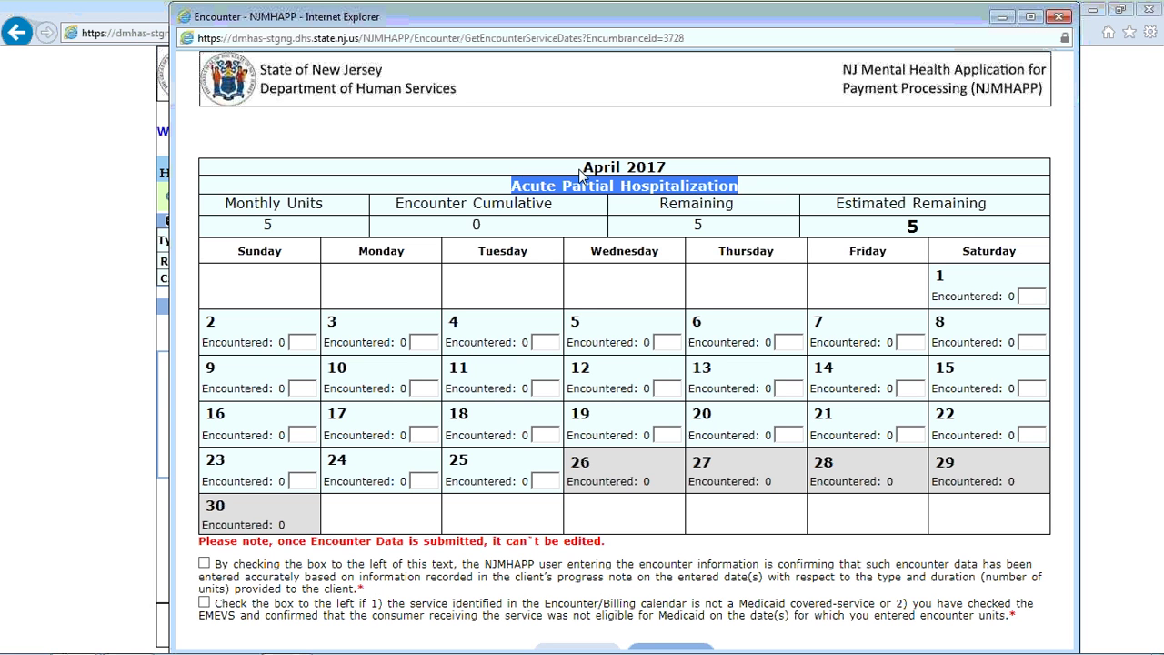
{"action": "left_click_drag", "start_coordinate": [580, 168], "coordinate": [668, 171]}
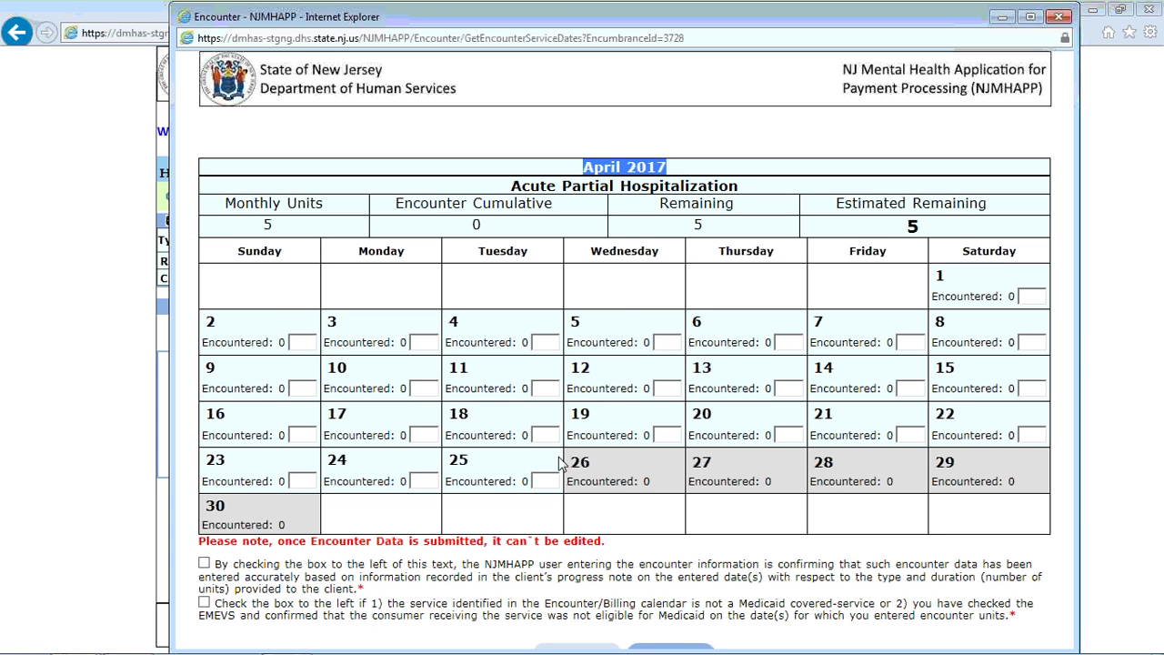
Enter 2 encounter units on April 1 and 1 unit on April 3, and maximize the calendar window.
{"action": "left_click", "coordinate": [1023, 296]}
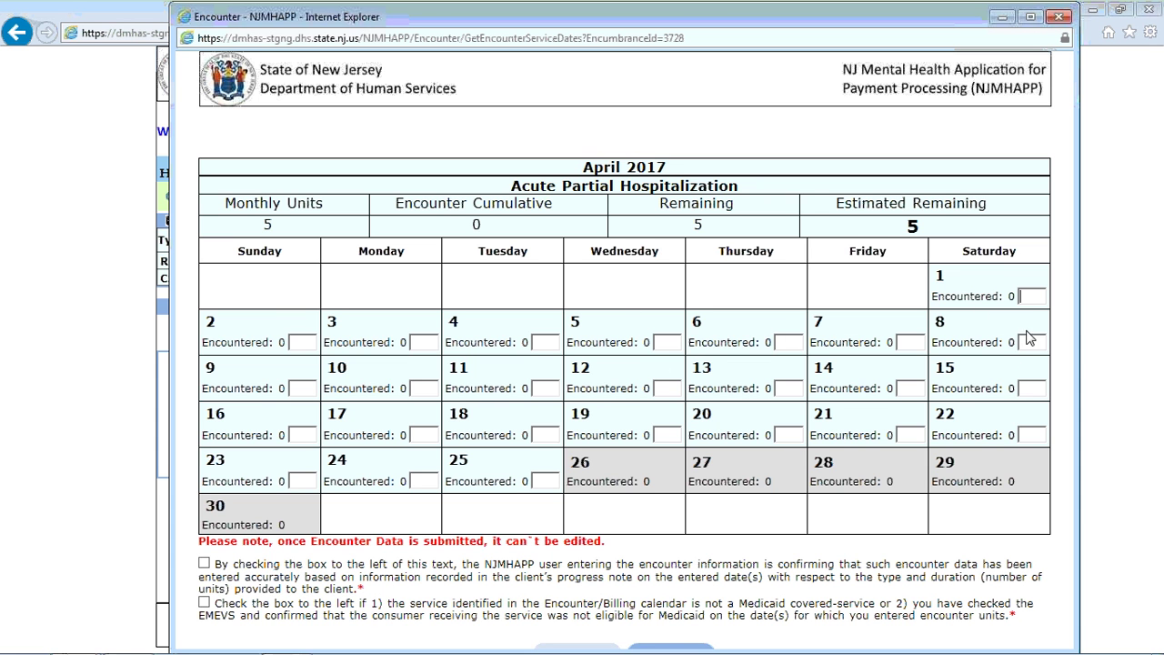
{"action": "type", "text": "2"}
{"action": "left_click", "coordinate": [418, 343]}
{"action": "type", "text": "1"}
{"action": "double_click", "coordinate": [388, 8]}
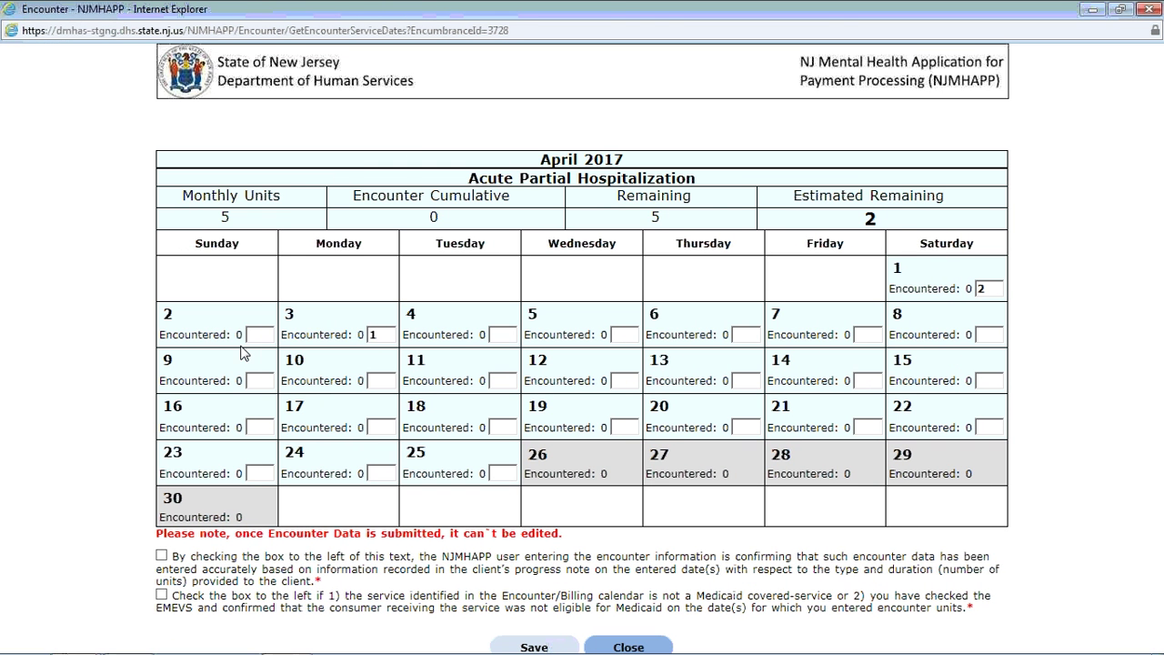
Accept both the data accuracy and Medicaid eligibility confirmations and save the April encounter units.
{"action": "left_click", "coordinate": [161, 556]}
{"action": "left_click", "coordinate": [161, 595]}
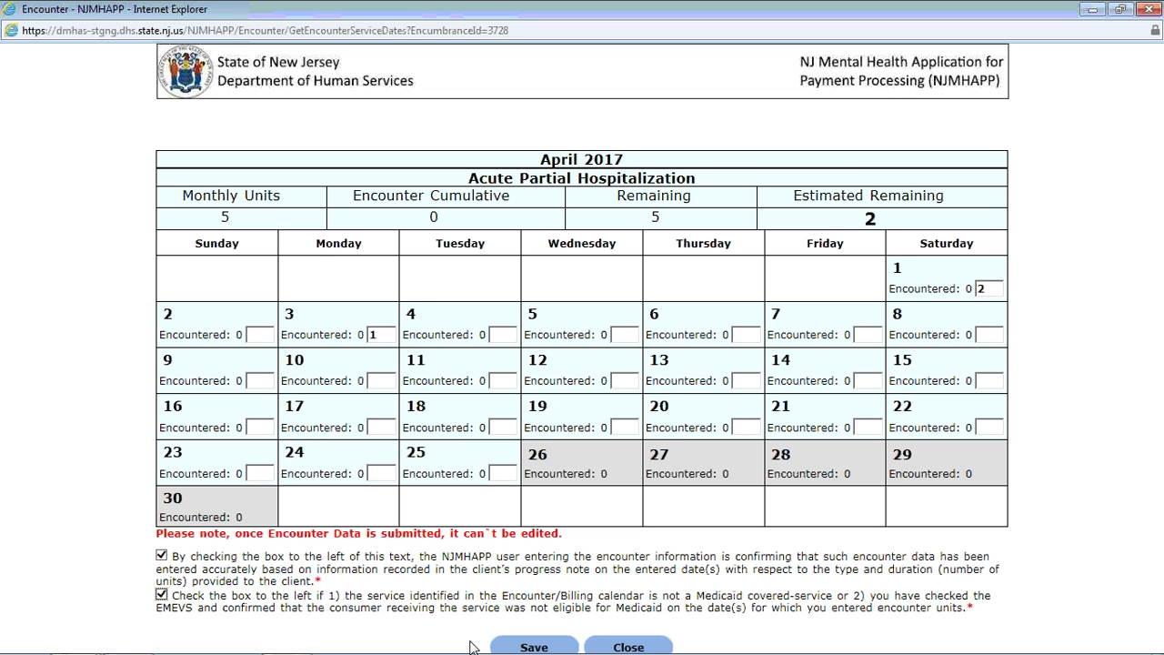
{"action": "left_click", "coordinate": [534, 647]}
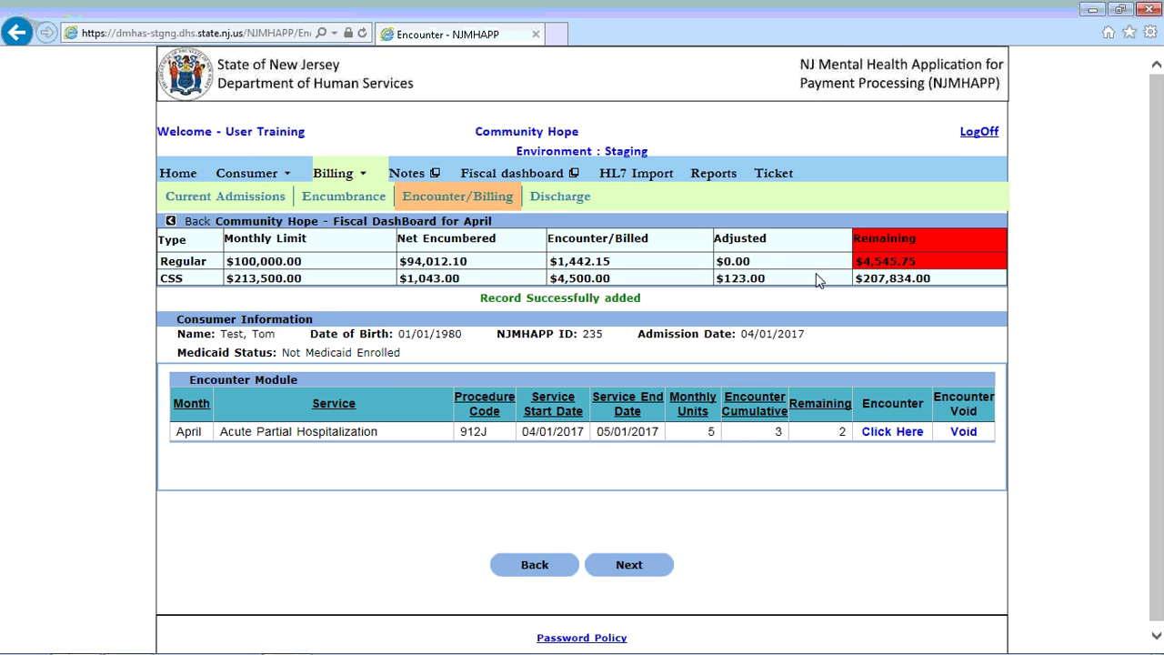
Check the Regular Encounter/Billed amount, review the saved units in the April encounter calendar, and close the calendar.
{"action": "left_click_drag", "start_coordinate": [618, 262], "coordinate": [549, 261]}
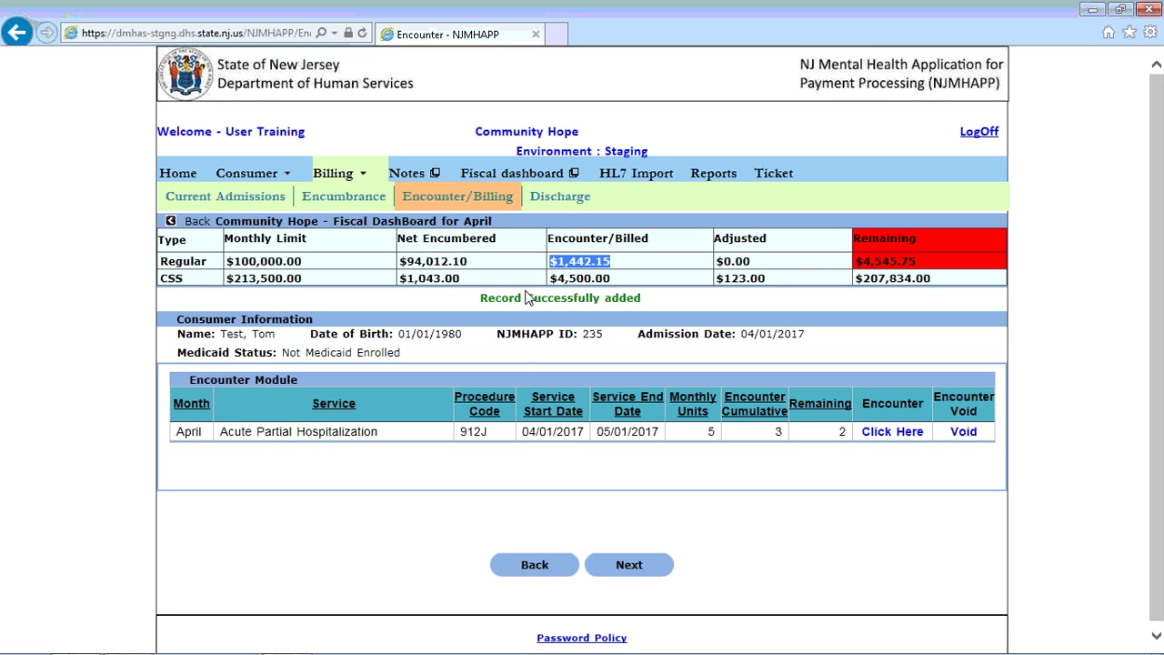
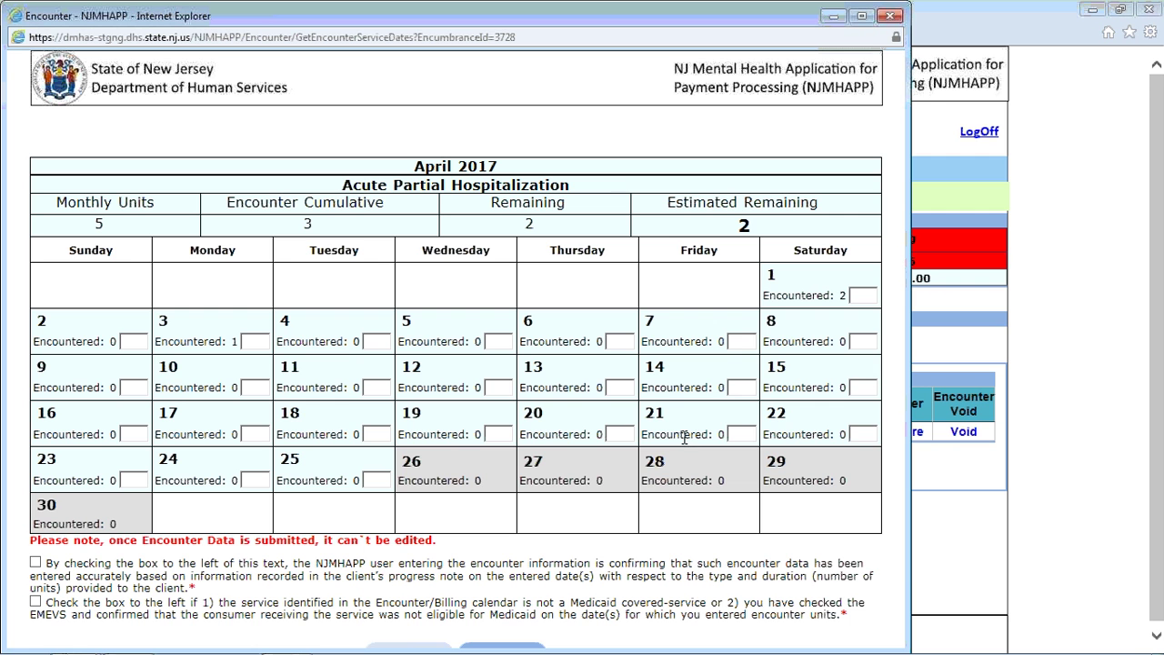
{"action": "double_click", "coordinate": [772, 22]}
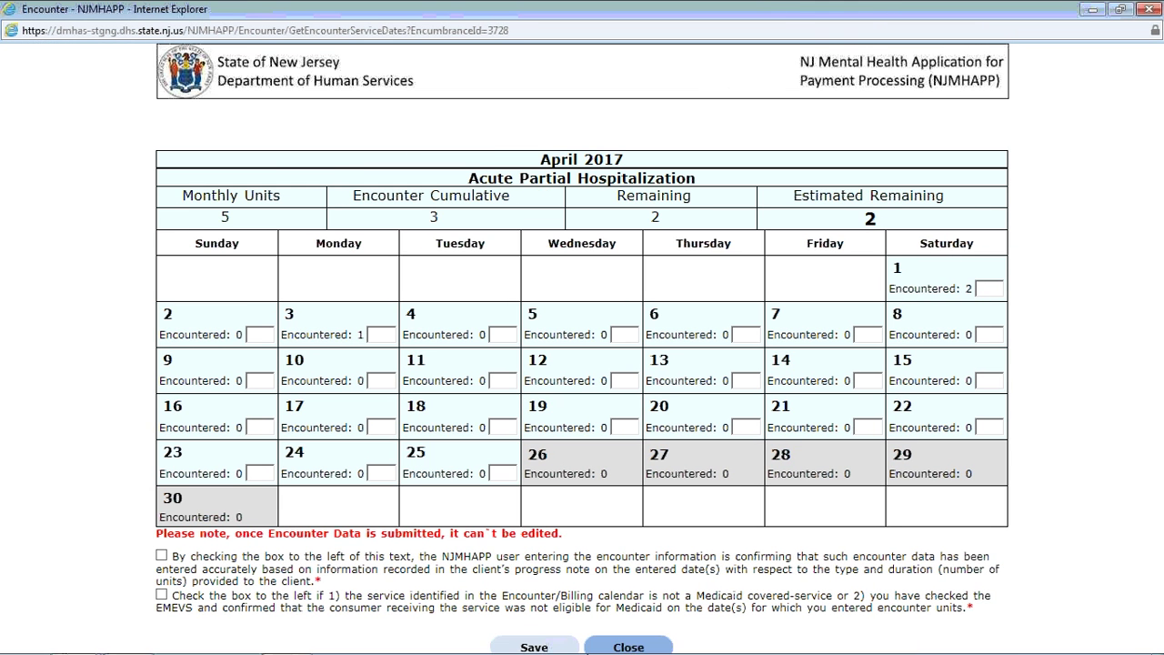
{"action": "left_click", "coordinate": [628, 647]}
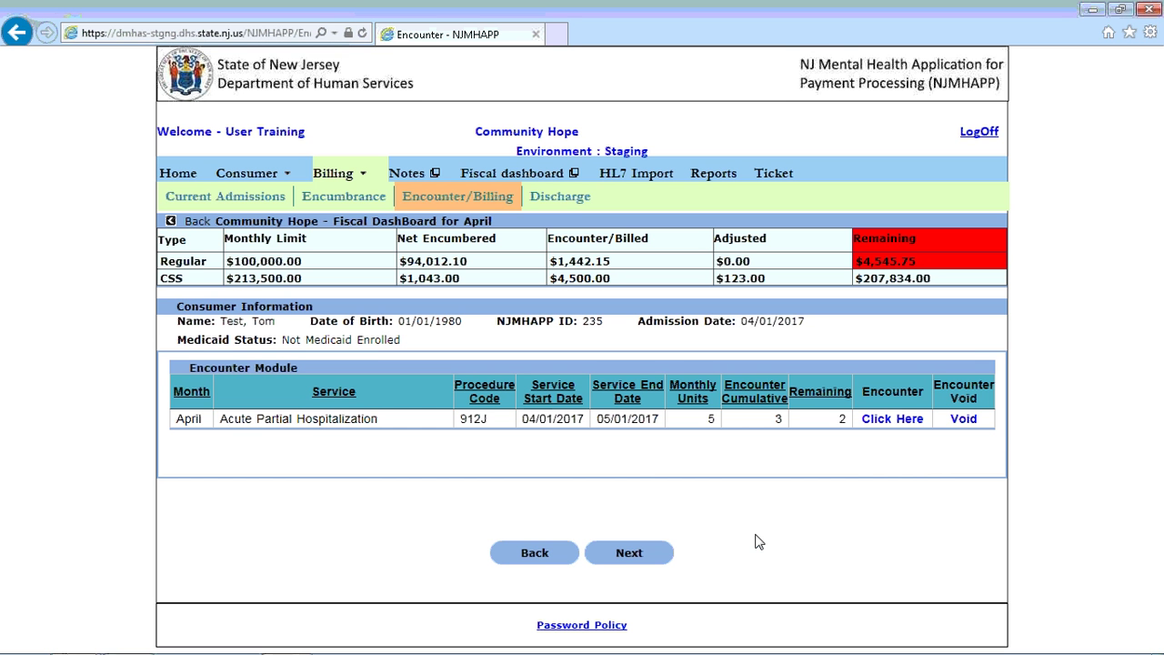
Void the current billing cycle's encounter record for service dates 04/01/17 and 04/03/17 of Acute Partial Hospitalization.
{"action": "left_click", "coordinate": [963, 419]}
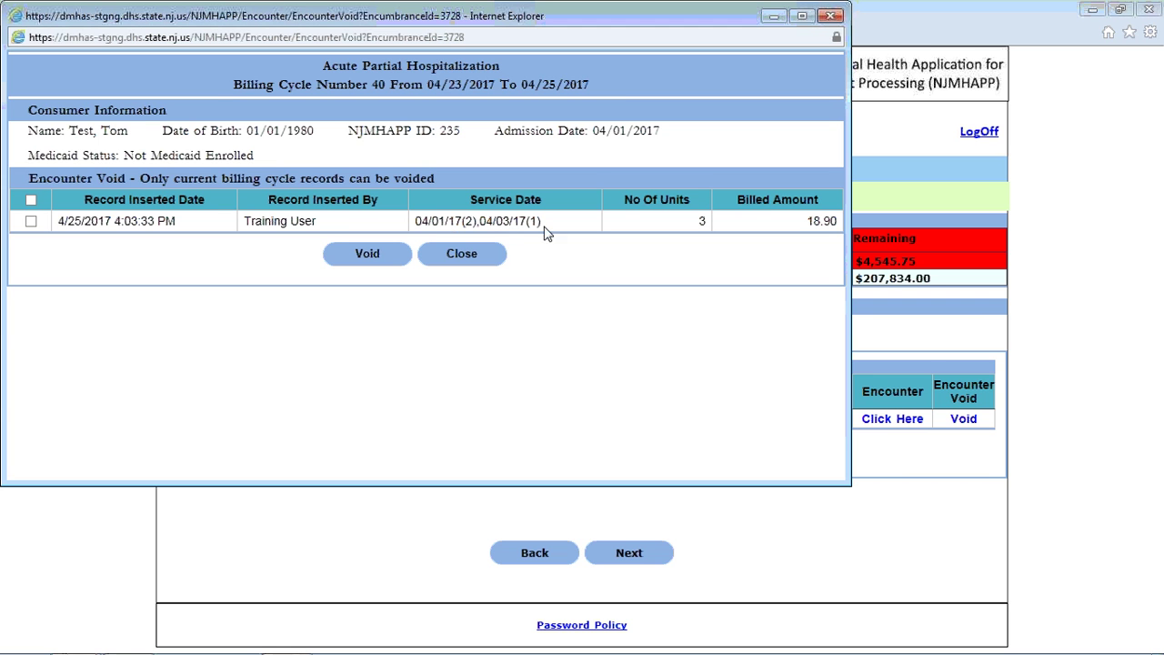
{"action": "left_click_drag", "start_coordinate": [464, 220], "coordinate": [480, 221]}
{"action": "left_click", "coordinate": [373, 257]}
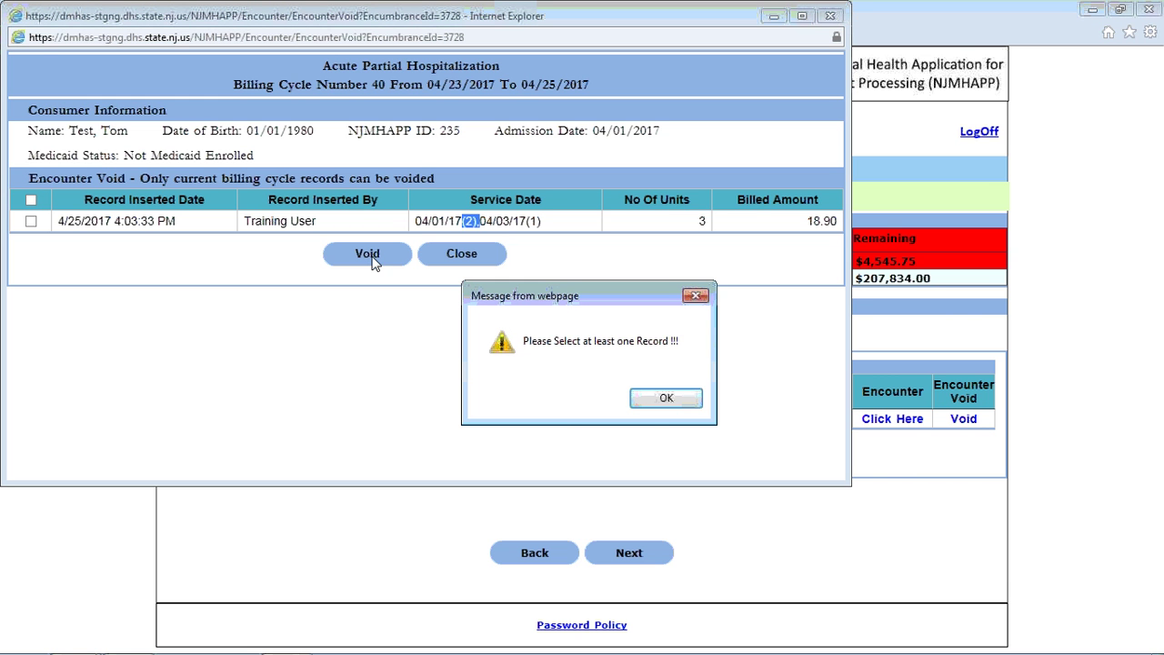
{"action": "left_click", "coordinate": [657, 400]}
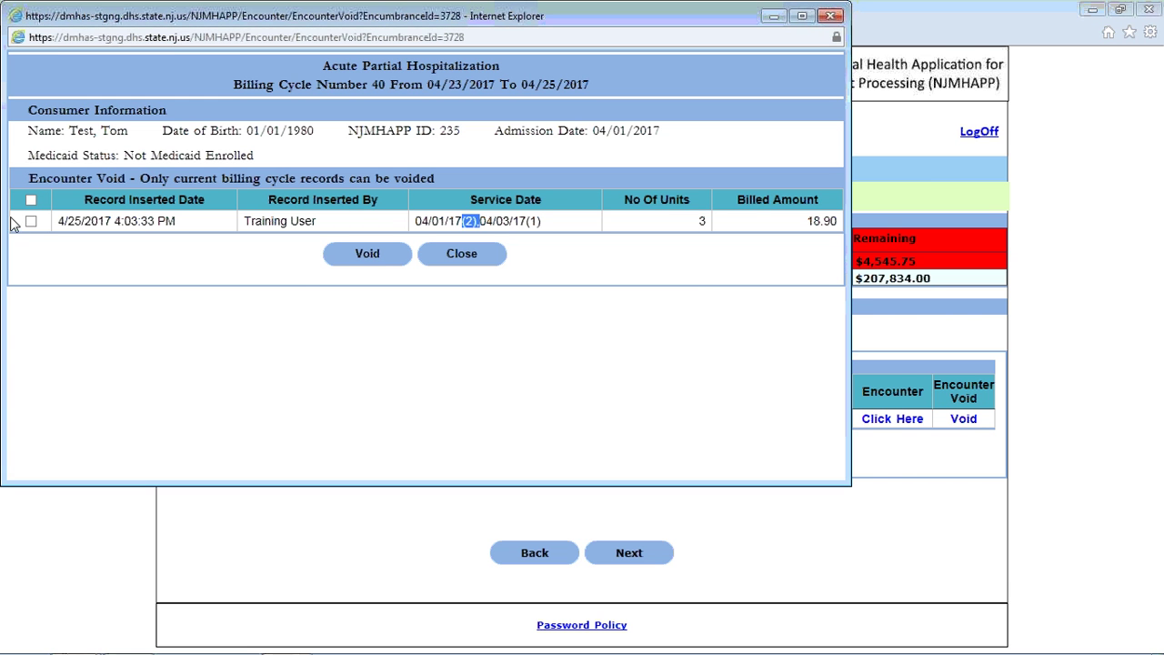
{"action": "left_click", "coordinate": [31, 222]}
{"action": "left_click", "coordinate": [339, 258]}
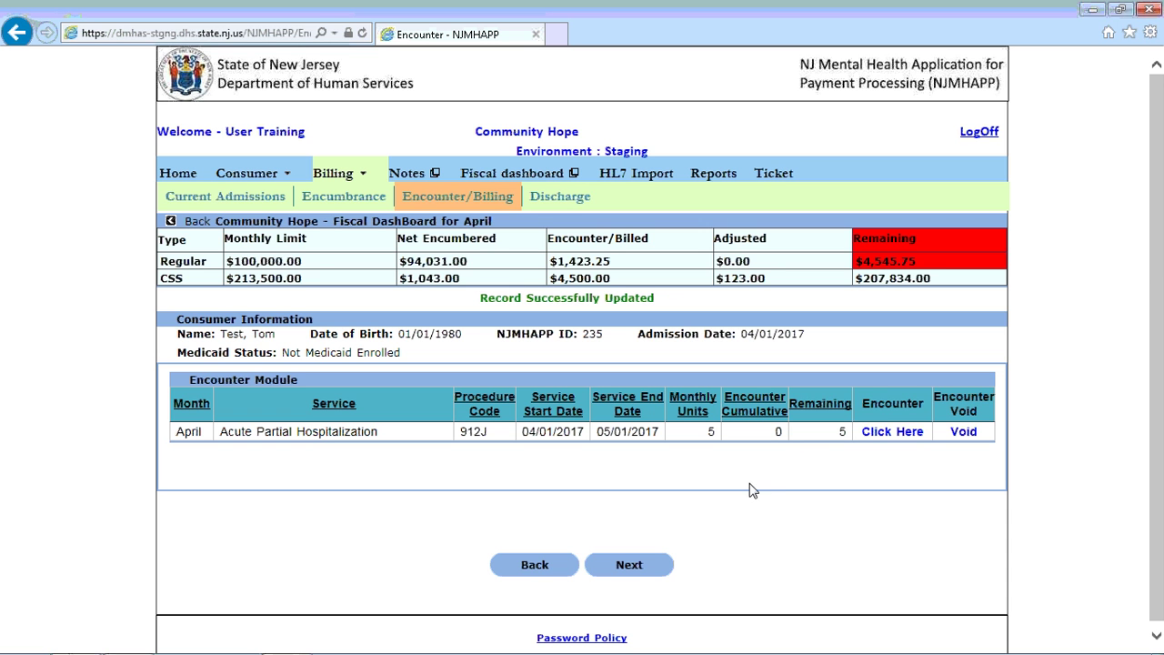
Proceed to the consumer's discharge form and set the discharge date to 04/25/2017 with reason Further Services Needed But Not Available / Treatment goal Met.
{"action": "left_click", "coordinate": [631, 565]}
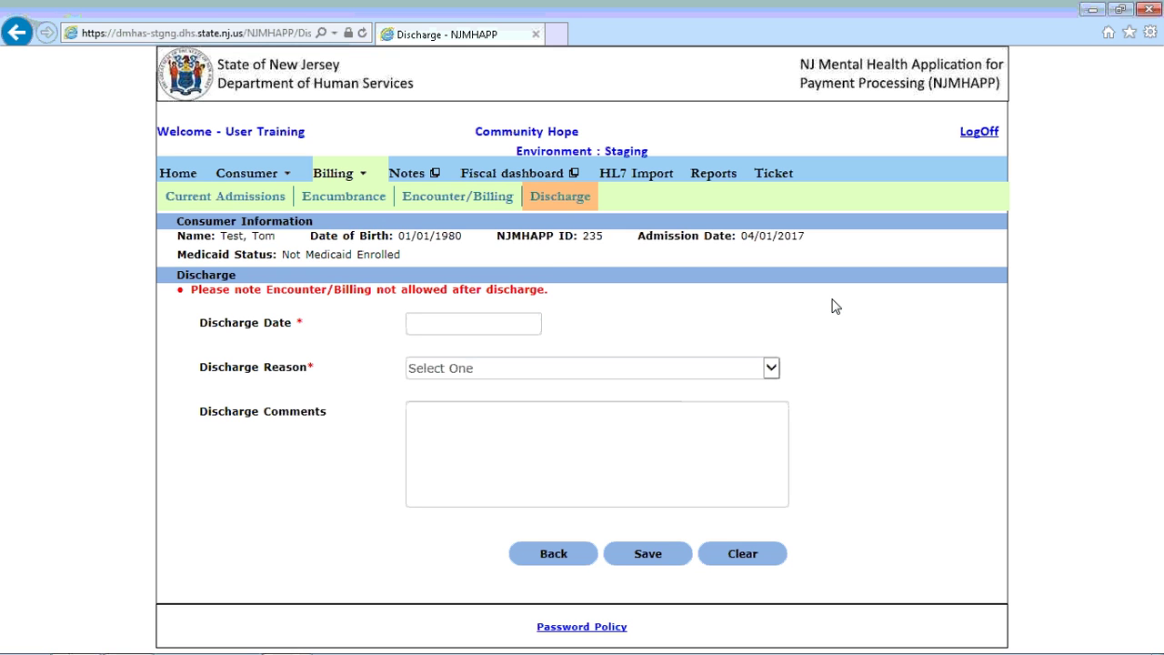
{"action": "left_click", "coordinate": [472, 327]}
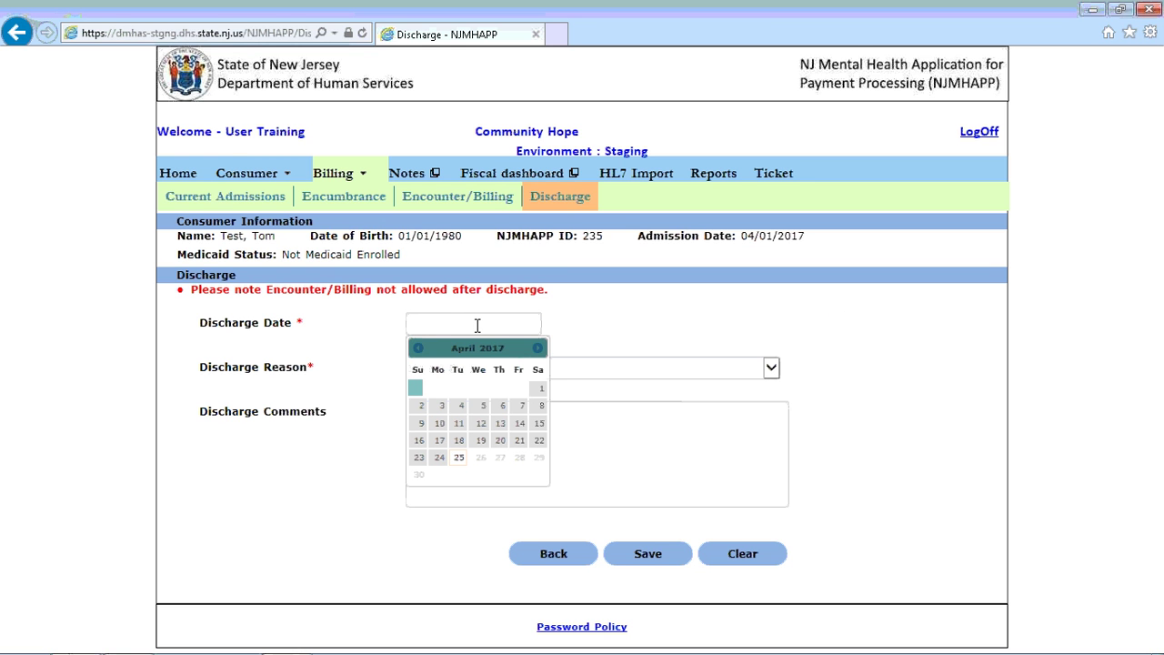
{"action": "left_click", "coordinate": [459, 457]}
{"action": "left_click", "coordinate": [459, 368]}
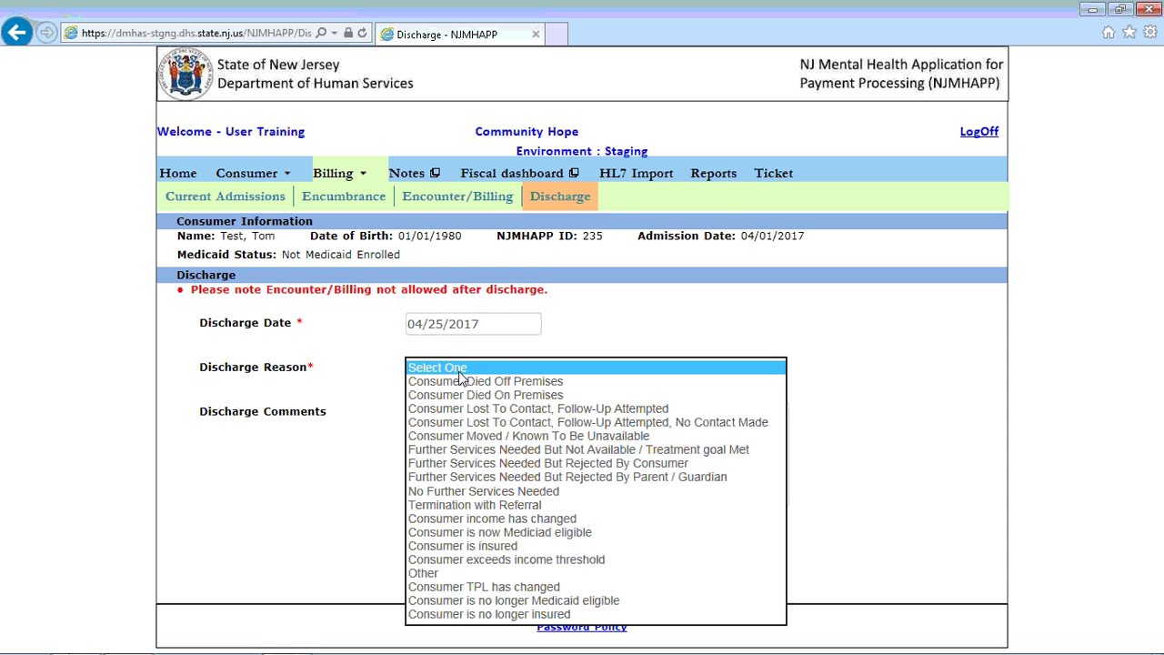
{"action": "left_click", "coordinate": [478, 451]}
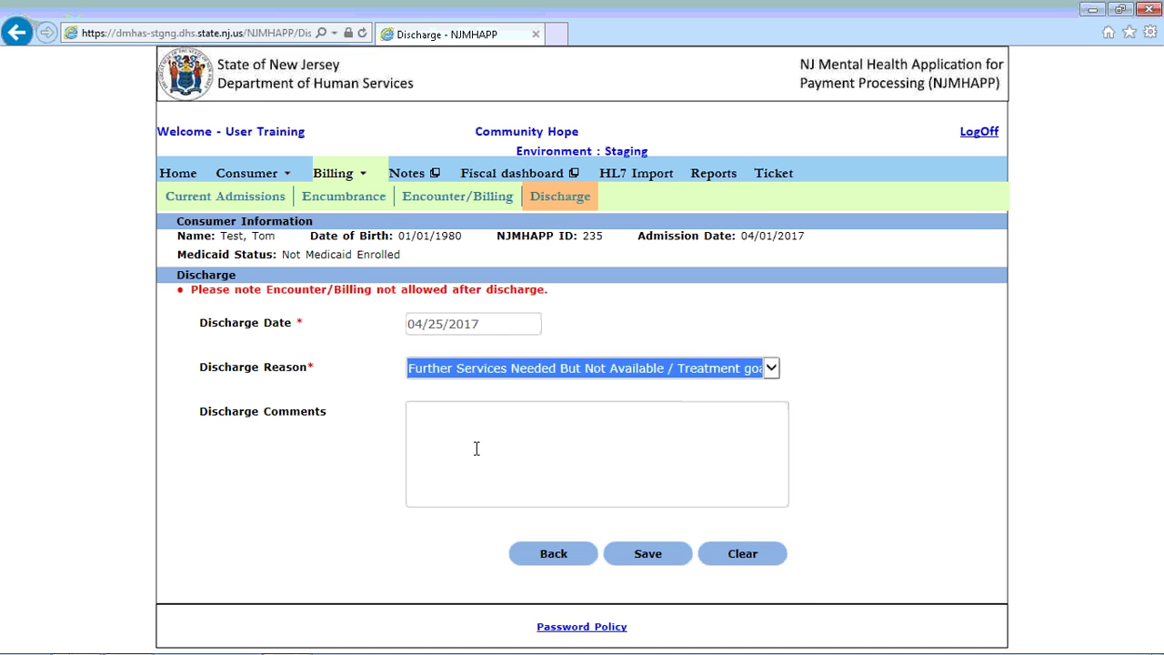
{"action": "left_click", "coordinate": [474, 439]}
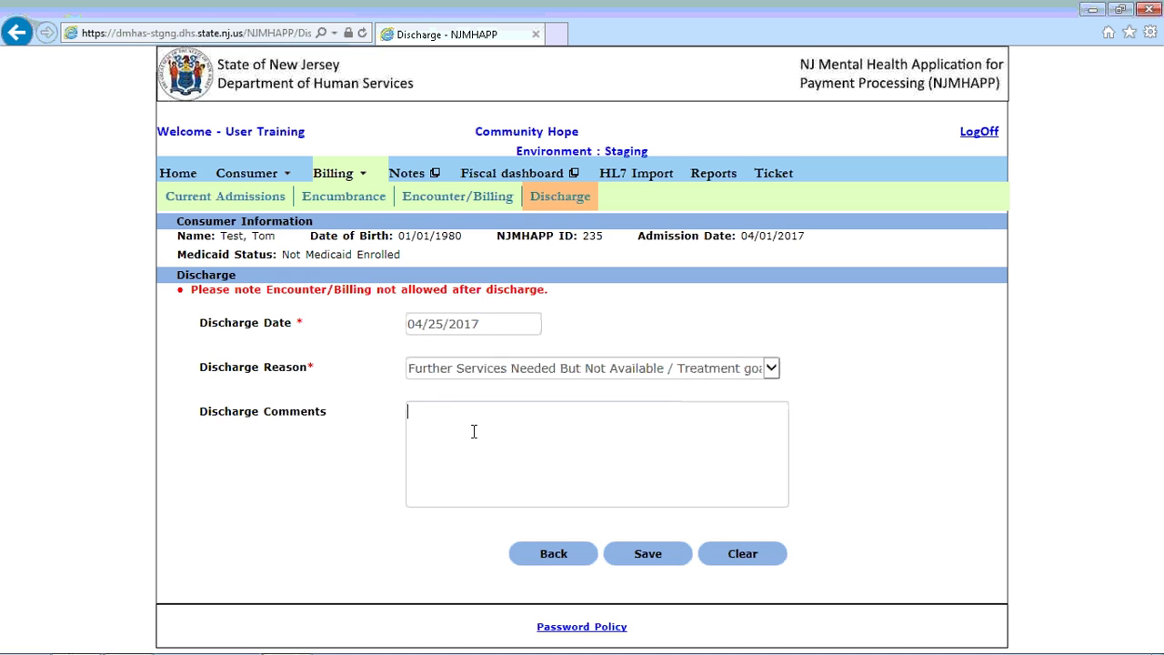
{"action": "left_click", "coordinate": [460, 373]}
{"action": "left_click", "coordinate": [512, 447]}
{"action": "left_click", "coordinate": [461, 373]}
{"action": "left_click", "coordinate": [513, 446]}
{"action": "left_click", "coordinate": [461, 374]}
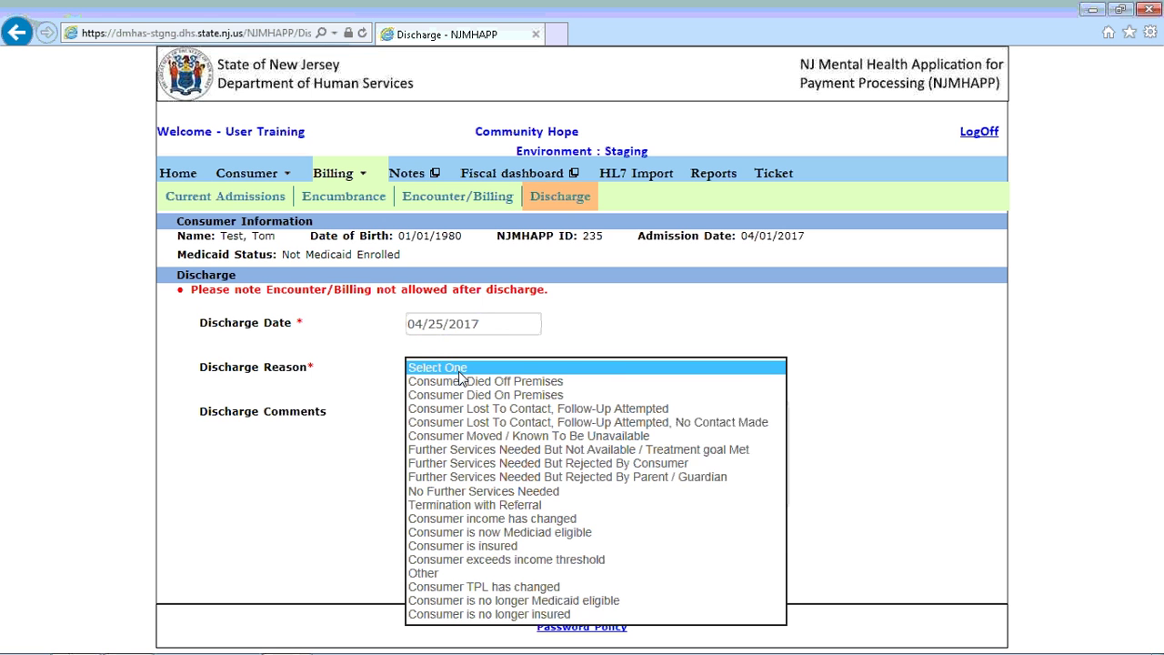
{"action": "left_click", "coordinate": [514, 449]}
Enter Test as the discharge comment, then save the form and confirm the consumer's discharge.
{"action": "left_click", "coordinate": [514, 447]}
{"action": "type", "text": "T"}
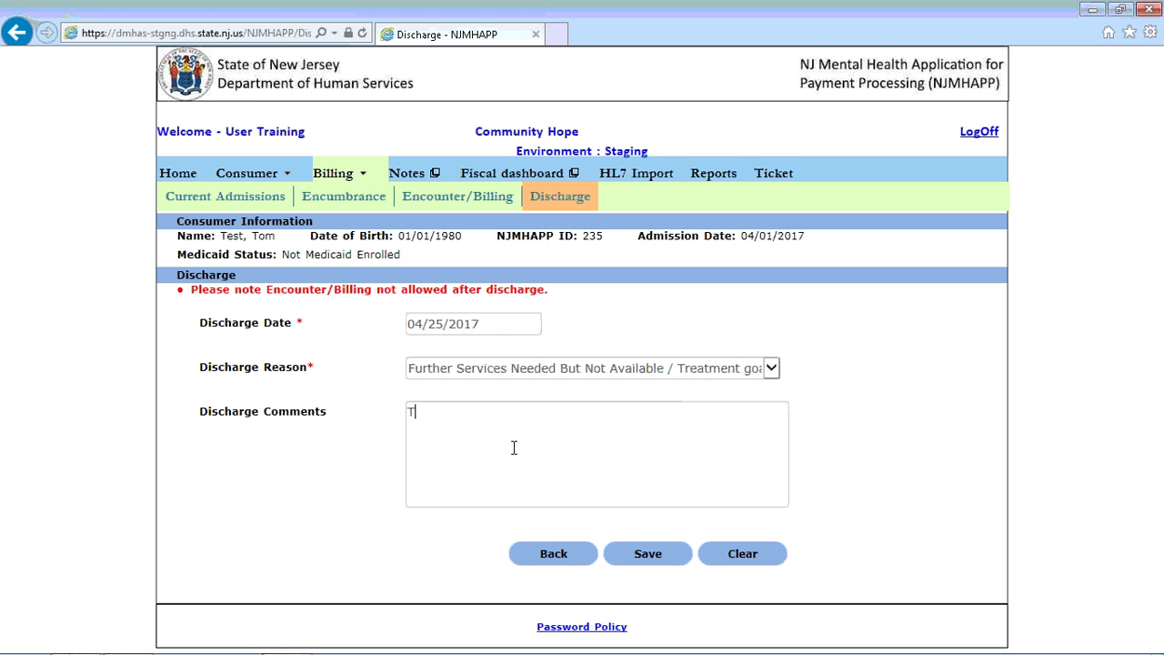
{"action": "type", "text": "est"}
{"action": "left_click", "coordinate": [649, 555]}
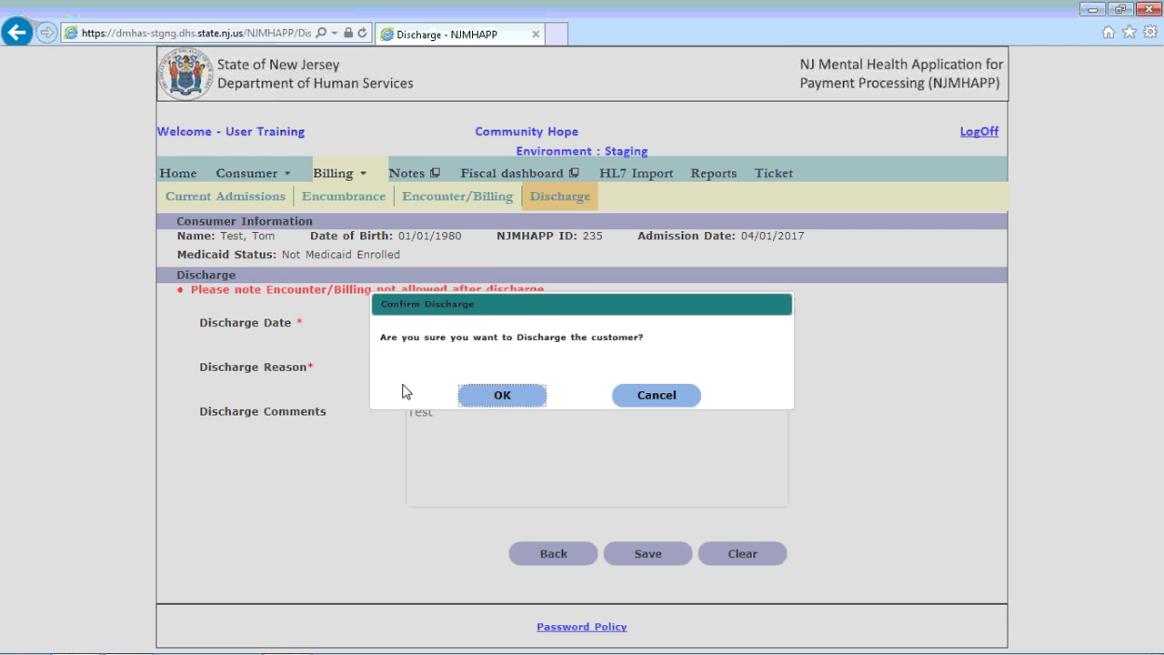
{"action": "left_click", "coordinate": [503, 397]}
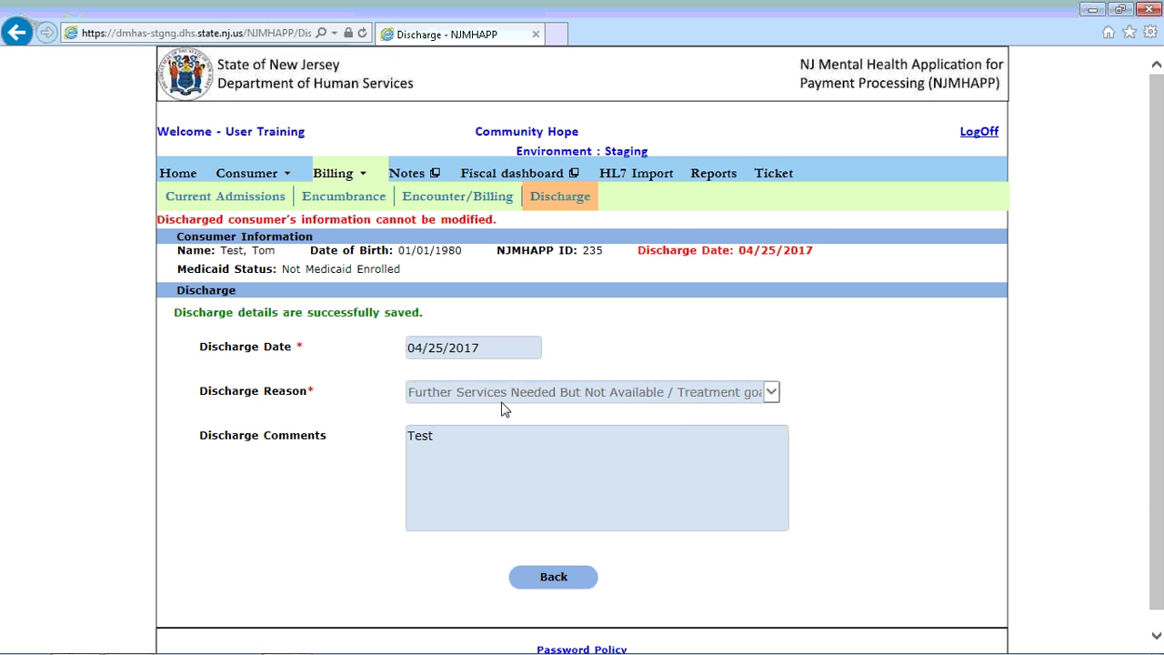
{"action": "left_click_drag", "start_coordinate": [174, 313], "coordinate": [442, 315]}
{"action": "left_click", "coordinate": [503, 408]}
Return to the home page, search for consumers with Inactive status, and check the status of the Acute Partial Hospitalization consumer.
{"action": "left_click", "coordinate": [178, 178]}
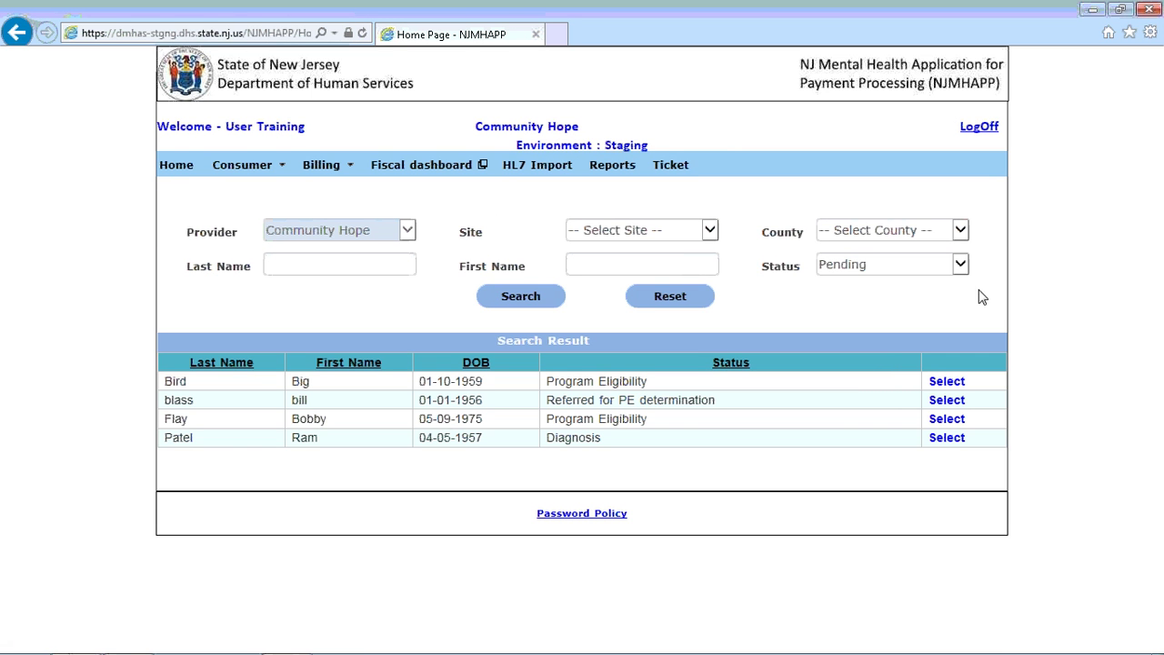
{"action": "left_click", "coordinate": [961, 266]}
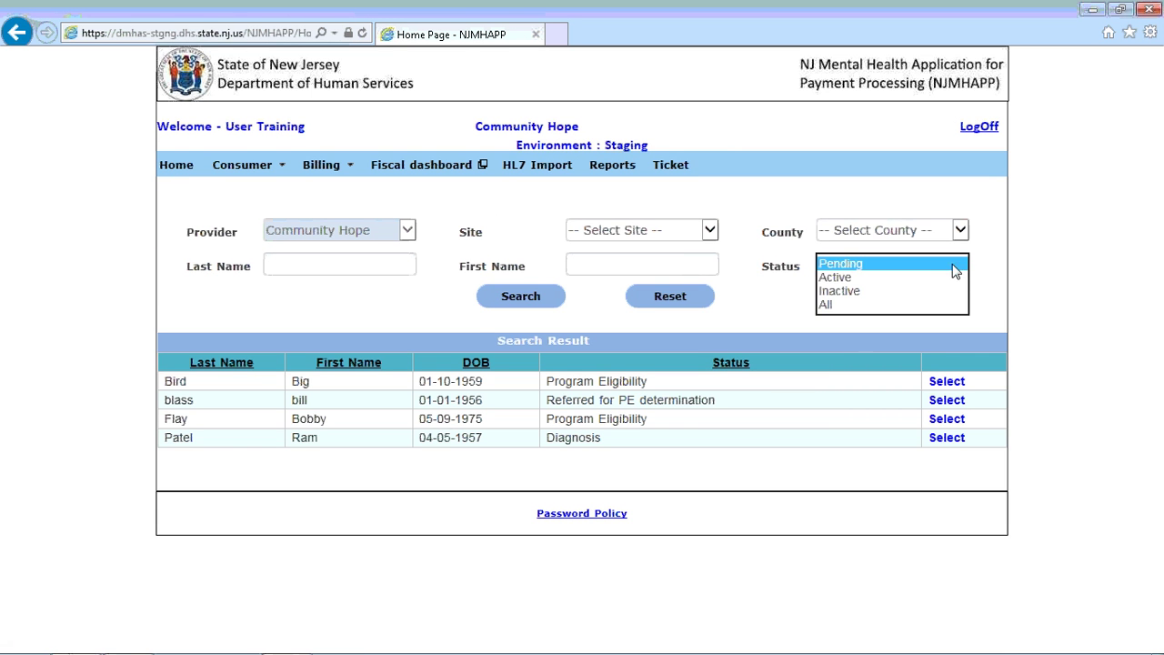
{"action": "left_click", "coordinate": [859, 292]}
{"action": "left_click", "coordinate": [515, 330]}
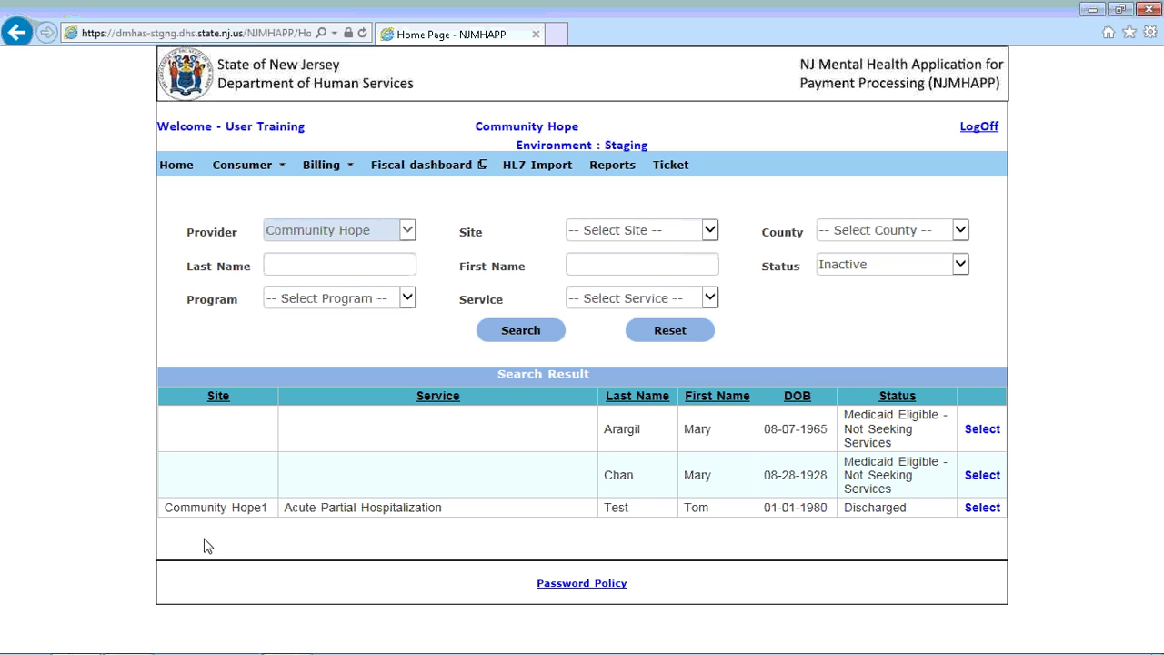
{"action": "left_click_drag", "start_coordinate": [707, 507], "coordinate": [635, 540]}
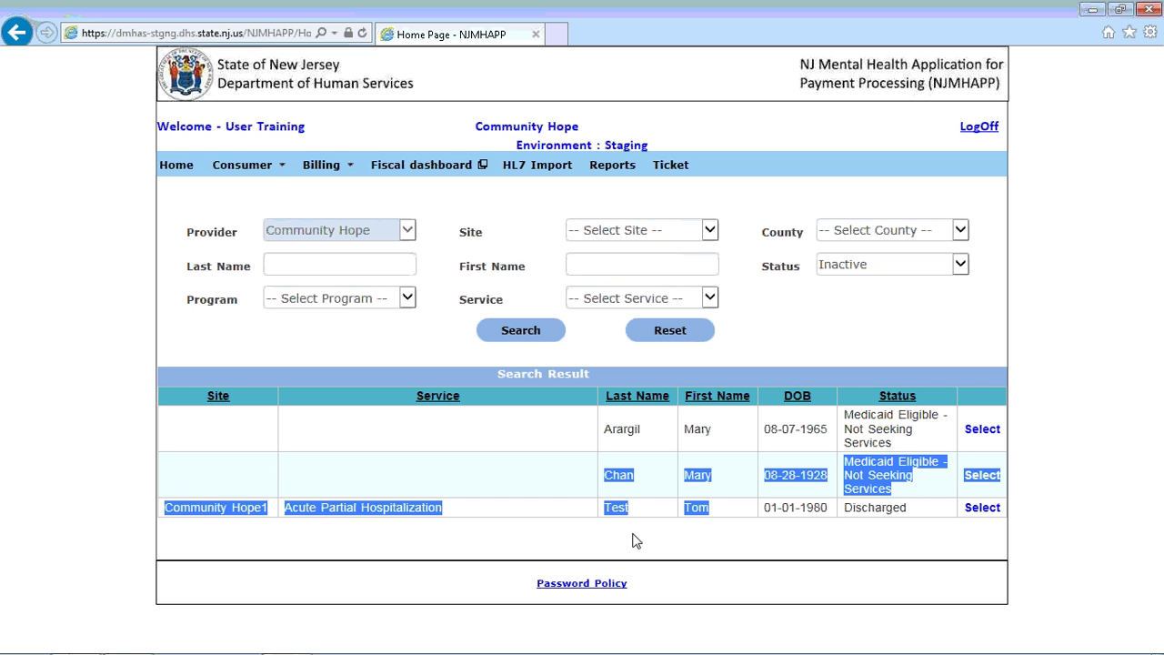
{"action": "left_click", "coordinate": [892, 503]}
{"action": "left_click_drag", "start_coordinate": [925, 516], "coordinate": [840, 505]}
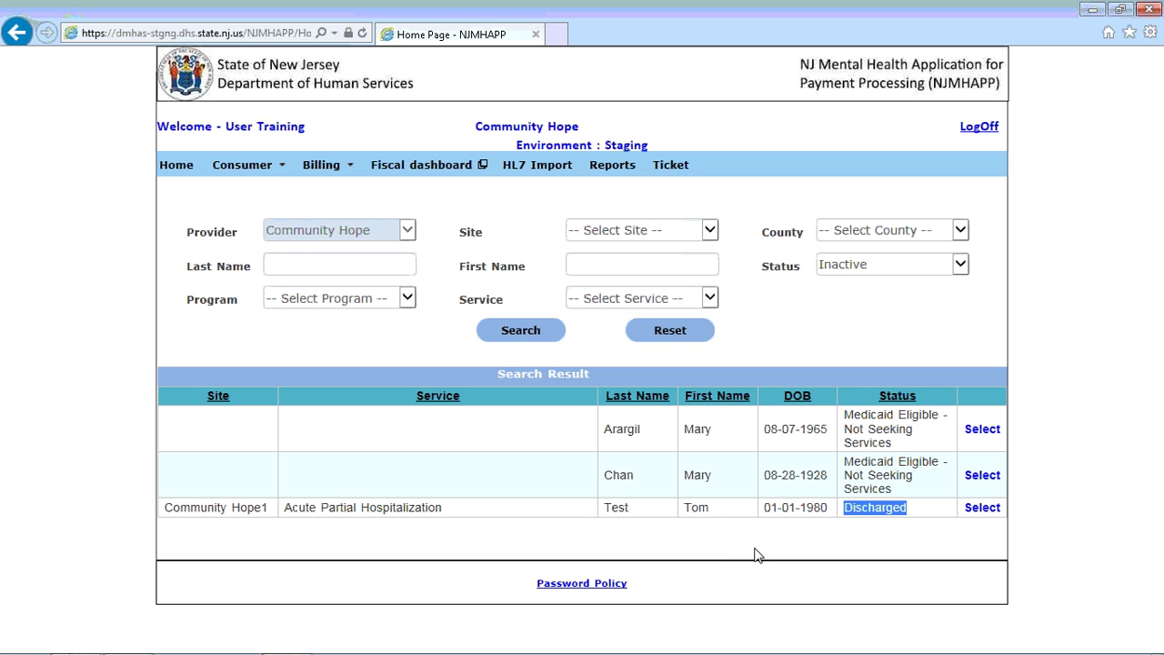
{"action": "left_click", "coordinate": [521, 547]}
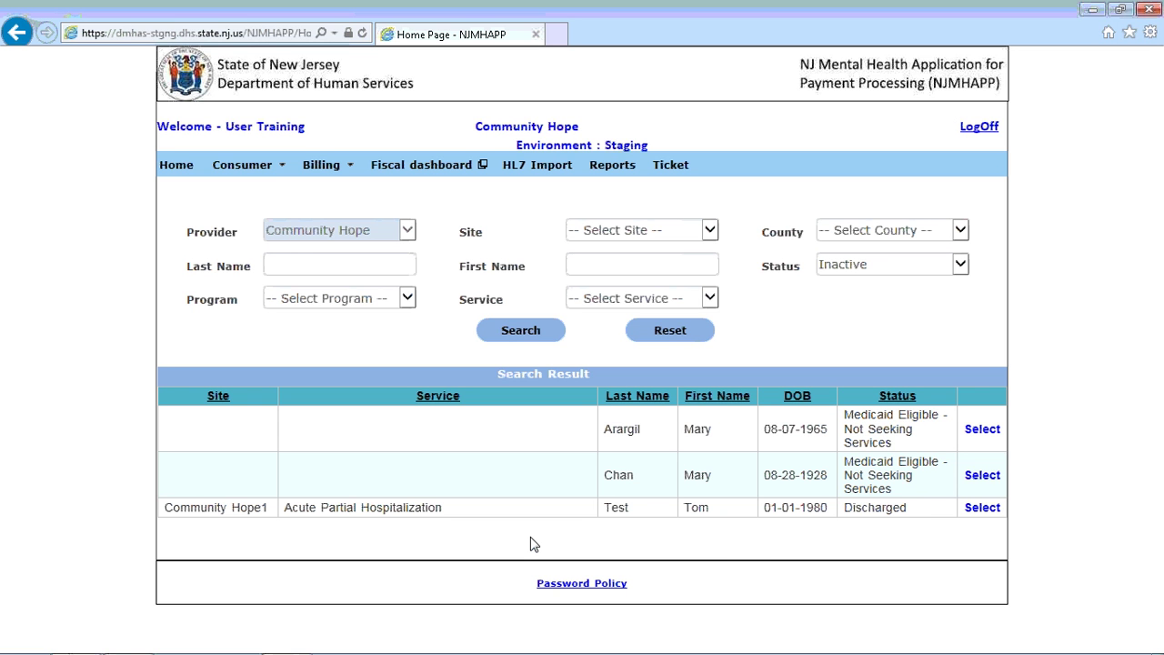